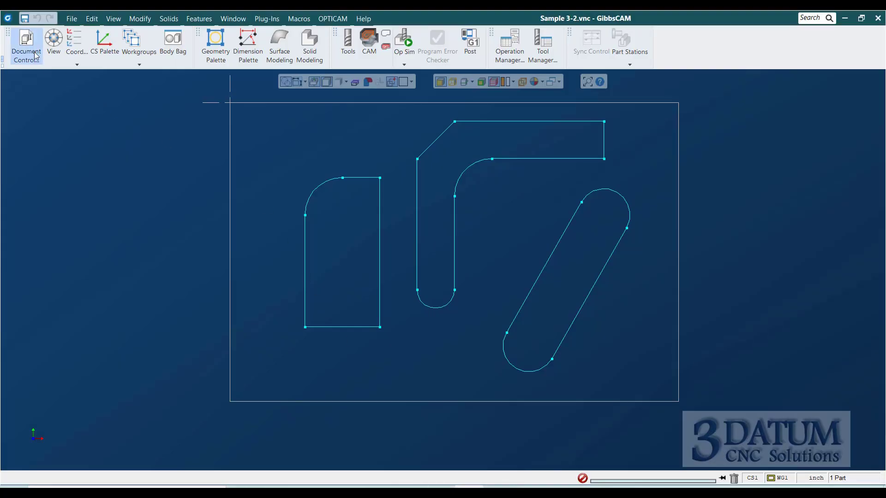
Step: Create a new part file named Chassis from Document Control
key(ctrl+d)
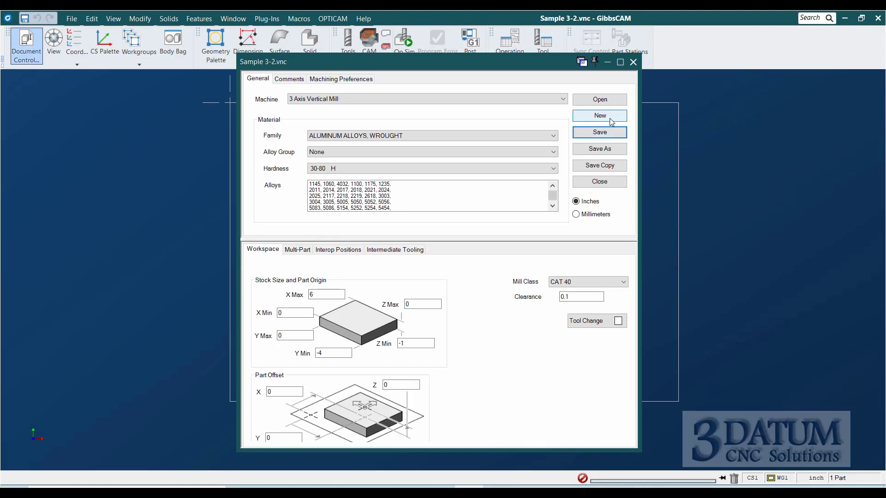
click(608, 117)
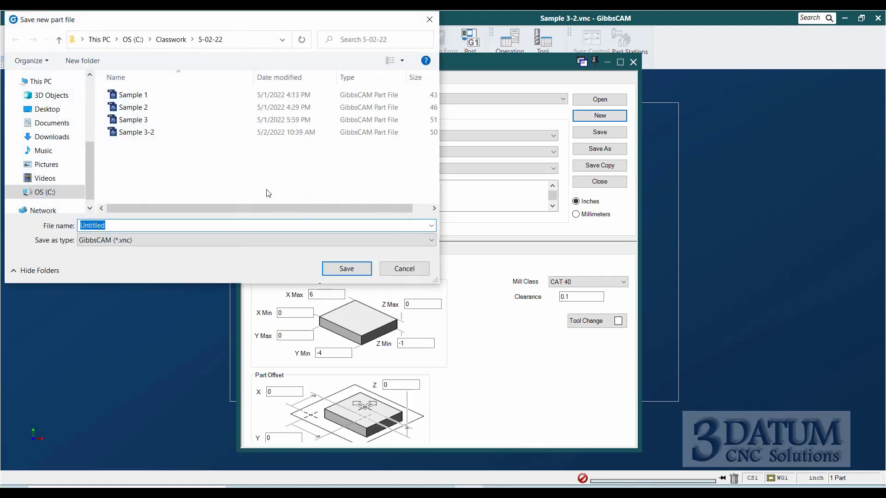
text(Chassis)
click(329, 273)
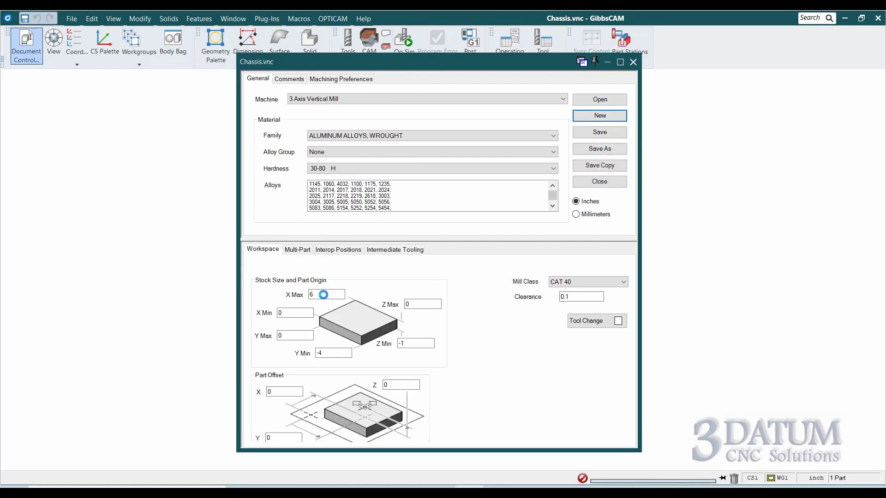
Step: Set the stock to X Max 7, Y Max 4, Y Min 0, save, and close the dialog
double_click(317, 294)
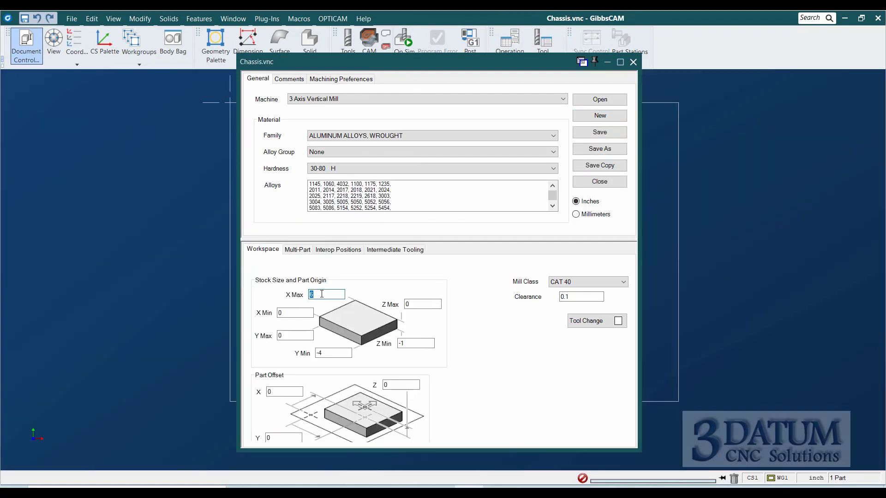
text(7)
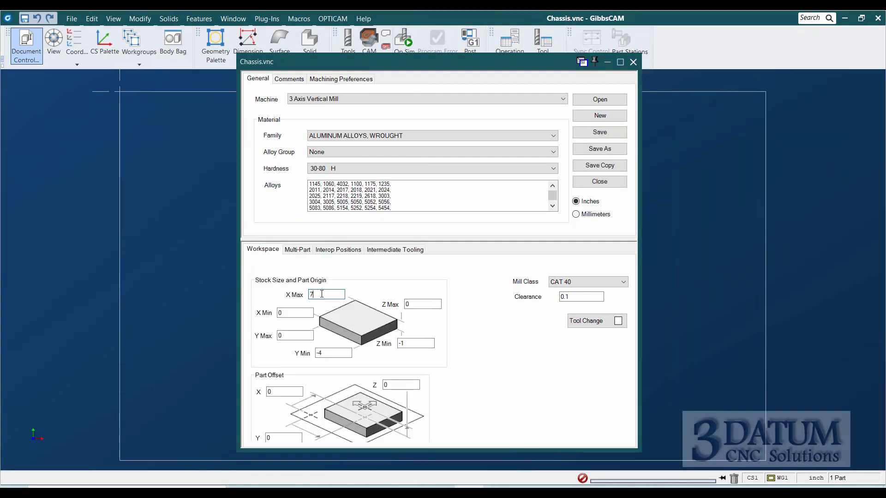
key(Tab)
key(Tab)
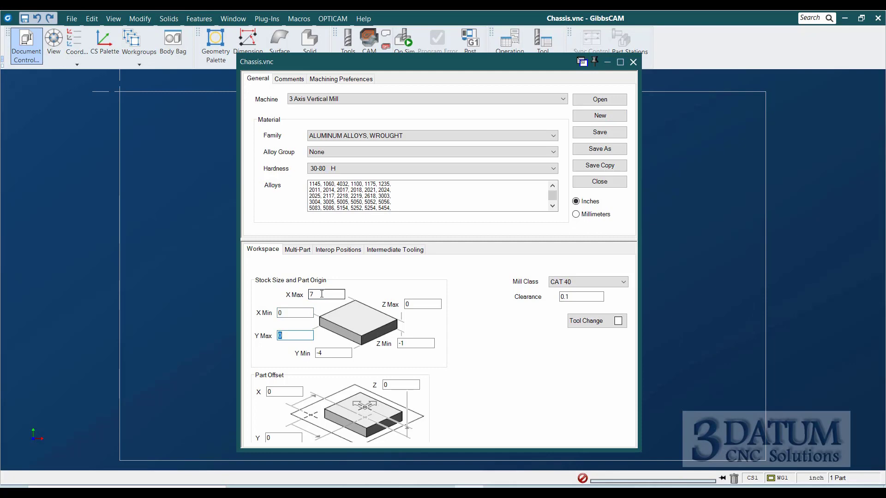
text(4)
key(Tab)
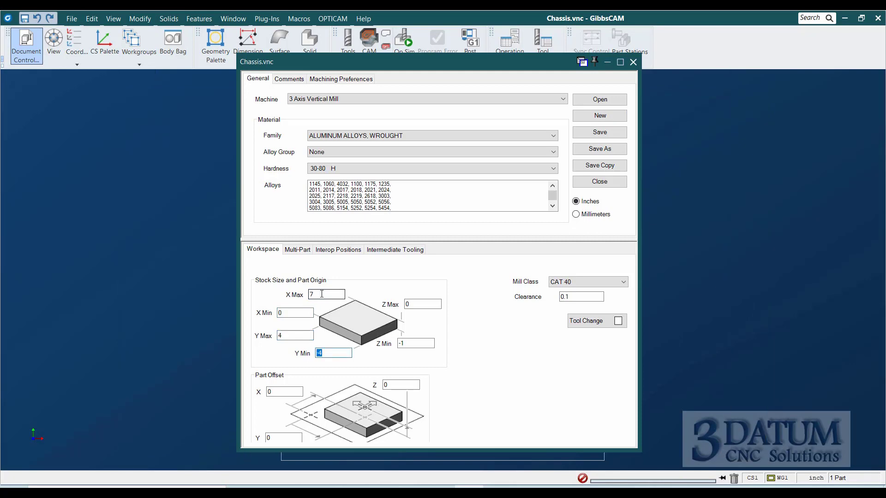
text(0)
key(Tab)
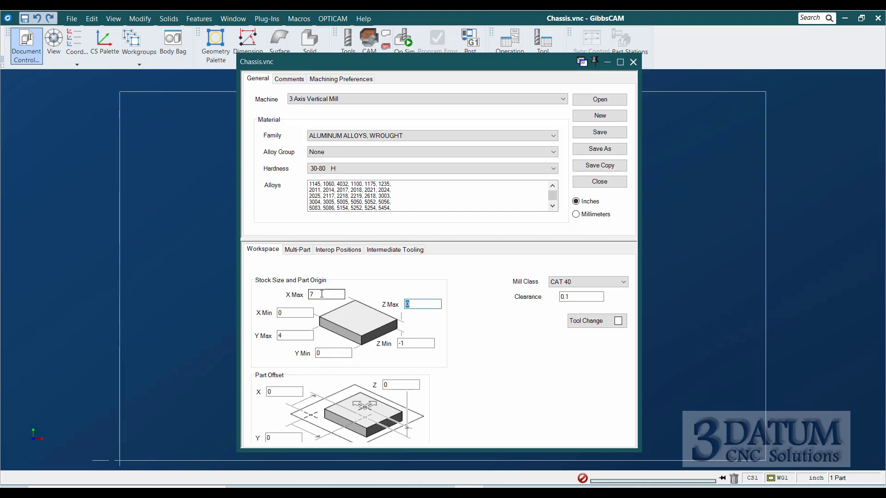
key(Tab)
click(600, 132)
click(633, 63)
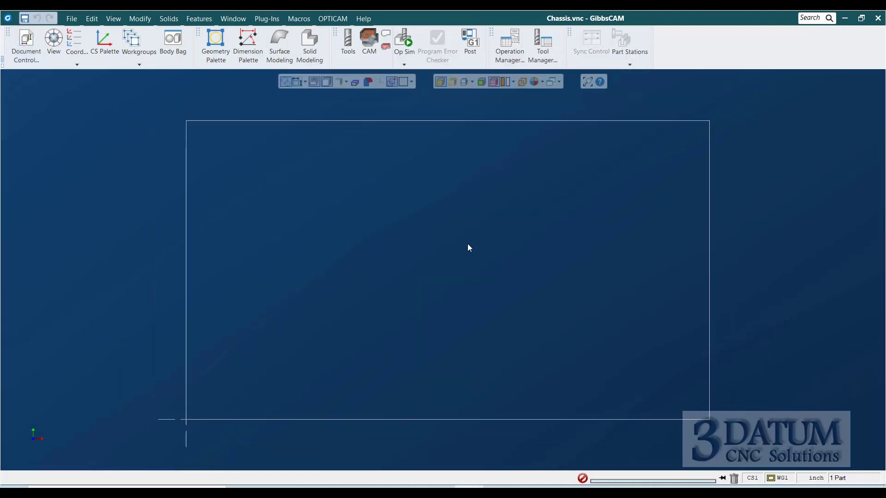
Step: Switch to Photos to read the Chassis drawing's dimensions
key(alt+Tab)
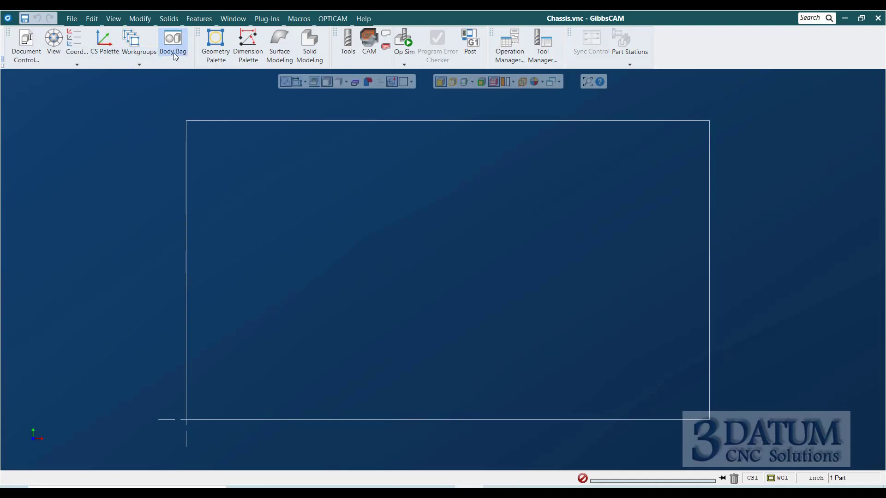
Step: Draw vertical construction lines at X 0.25, 0.75, 2.25 and 2.75
click(216, 41)
click(49, 90)
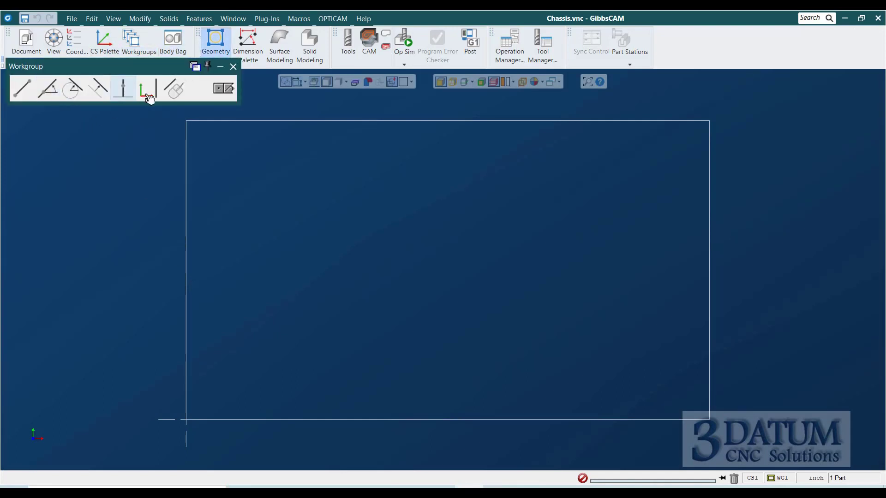
click(148, 93)
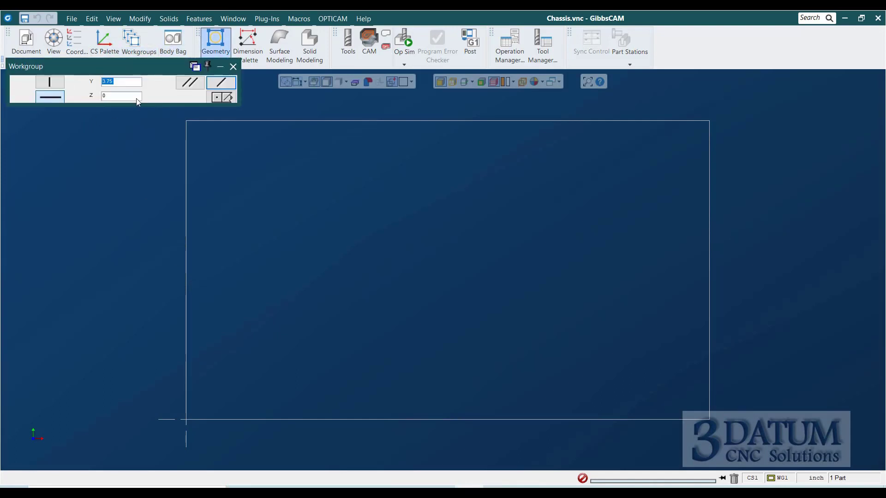
click(50, 83)
text(.25)
key(Return)
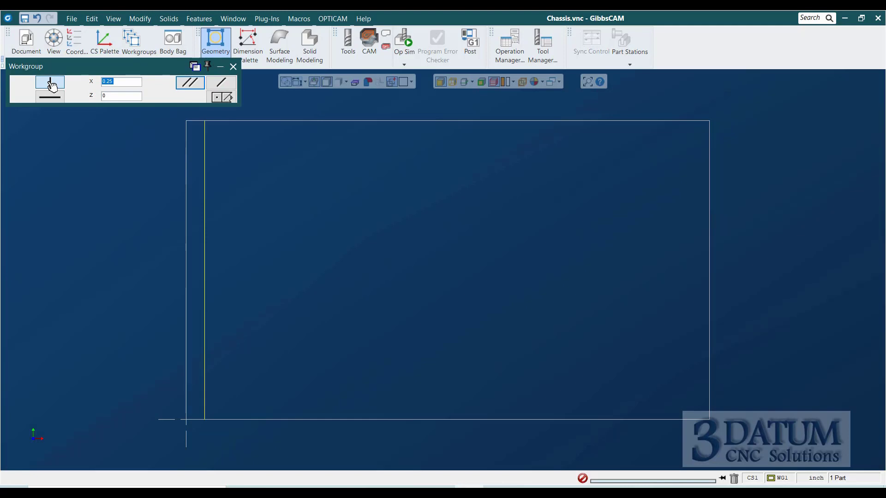
text(.75)
key(Return)
text(2.25)
key(Return)
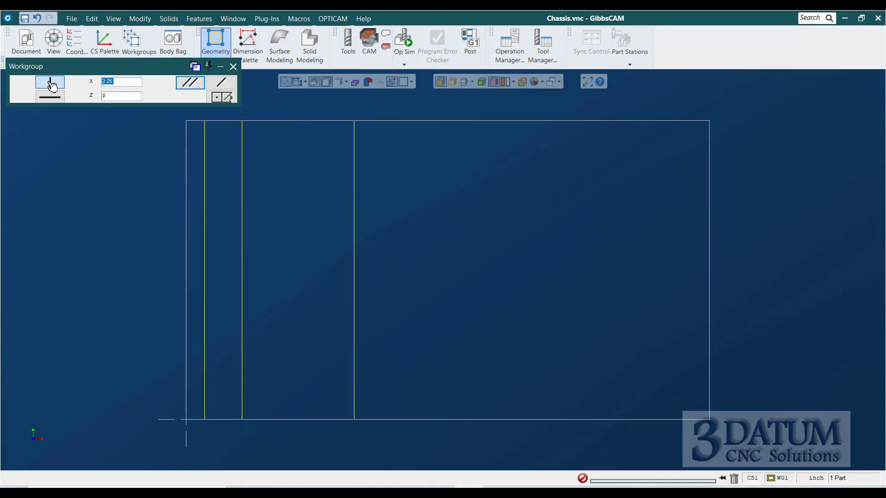
text(2.75)
key(Return)
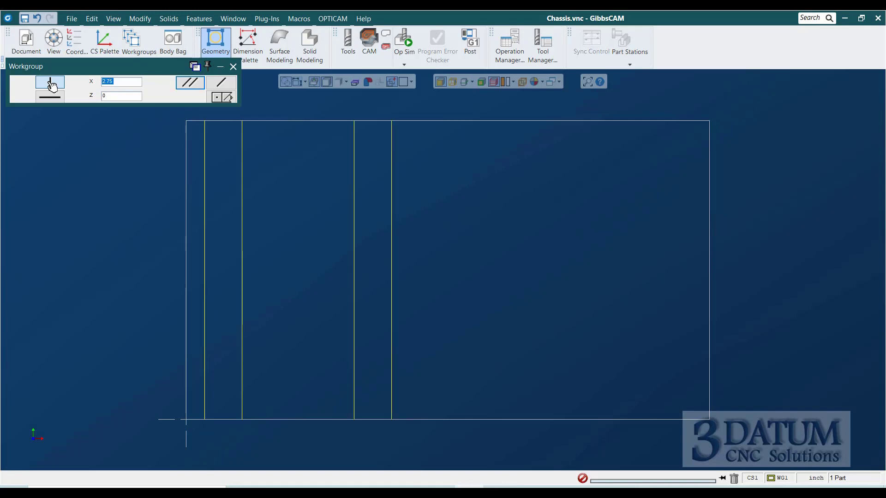
Step: Add vertical construction lines at X 4.25, 4.75, 6.25 and 6.75
text(4.25)
key(Return)
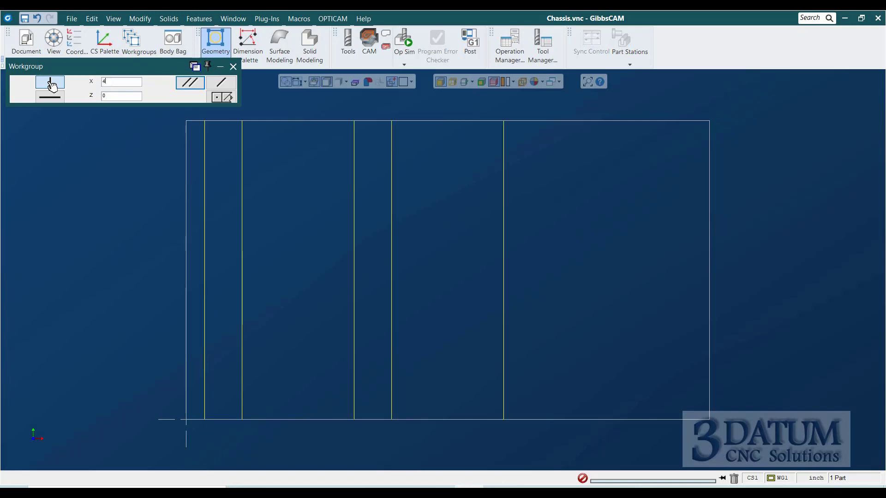
text(4.75)
key(Return)
text(6.25)
key(Return)
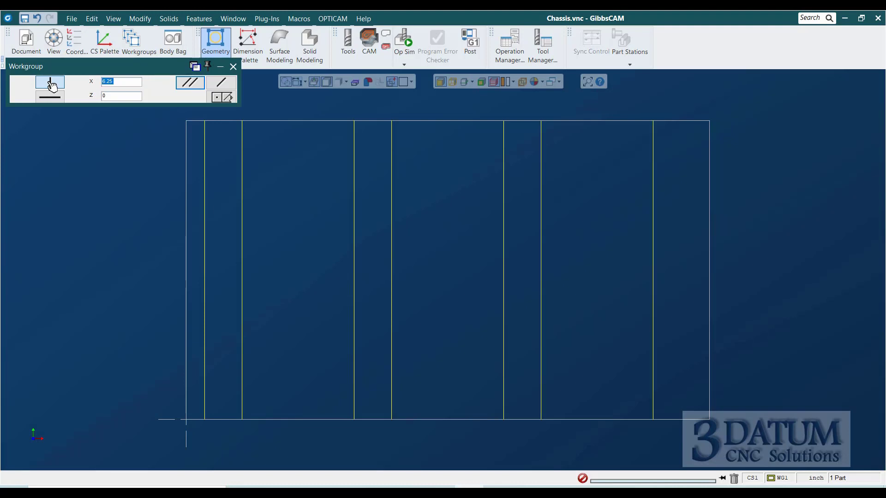
text(6.75)
key(Return)
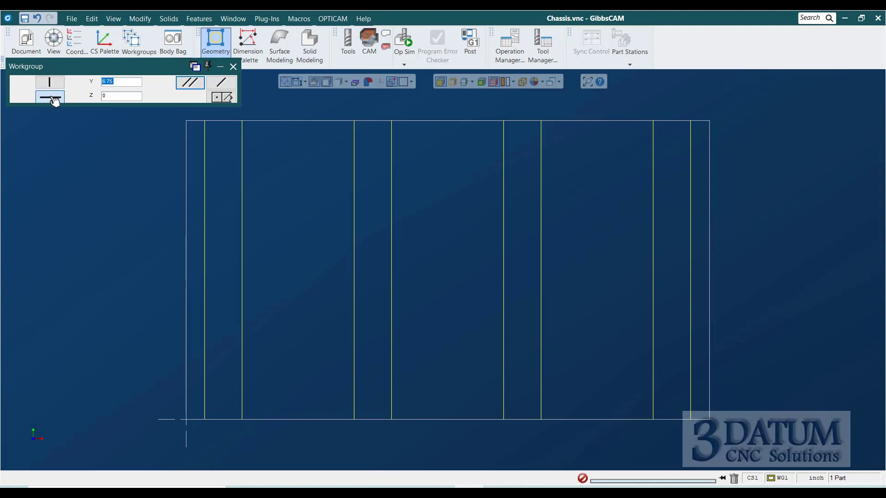
Step: Draw horizontal construction lines at Y 0.25, 0.75, 3.25 and 3.75
text(.25)
key(Return)
text(.75)
key(Return)
text(3.25)
key(Return)
text(3.75)
key(Return)
click(220, 97)
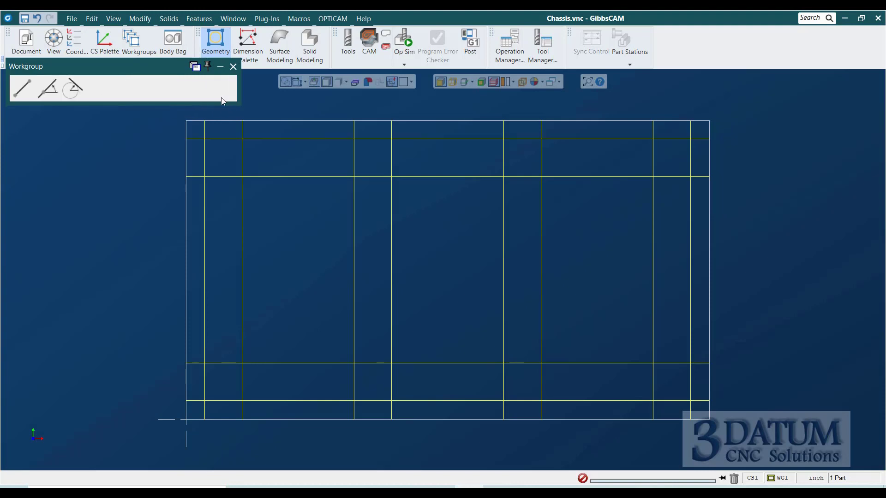
Step: Return to the main geometry palette and compare the construction grid against the Chassis drawing
click(220, 97)
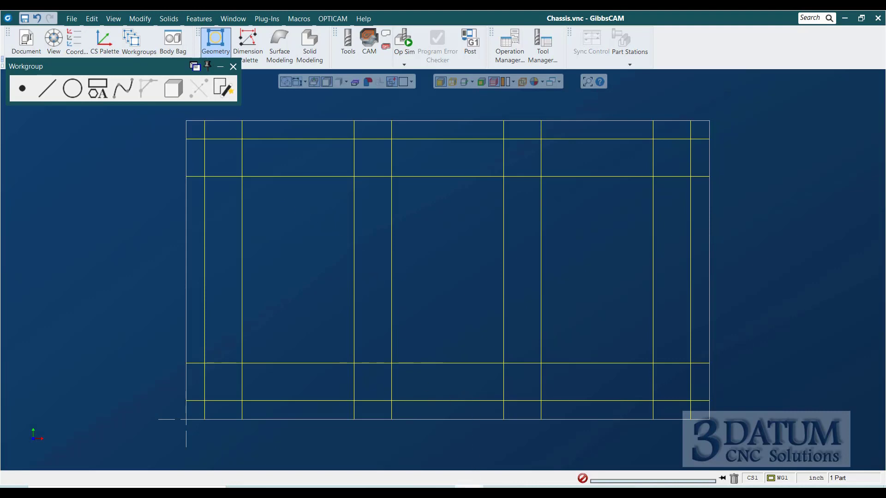
key(alt+Tab)
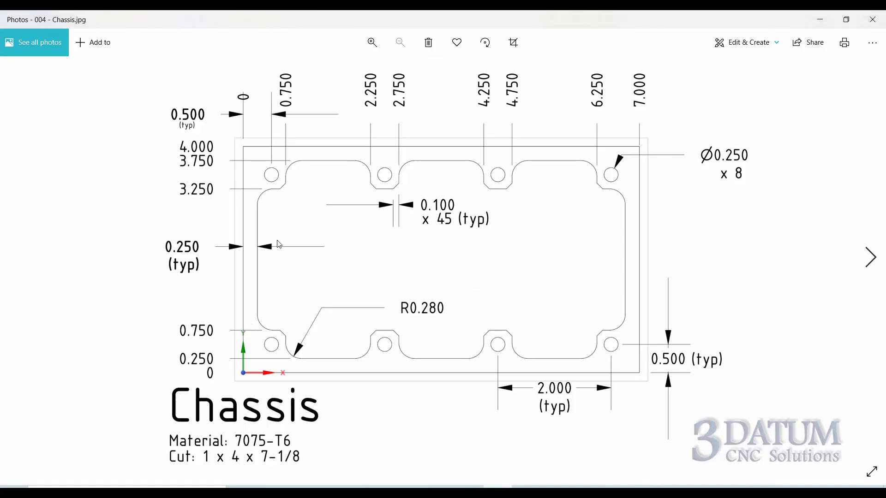
key(alt+Tab)
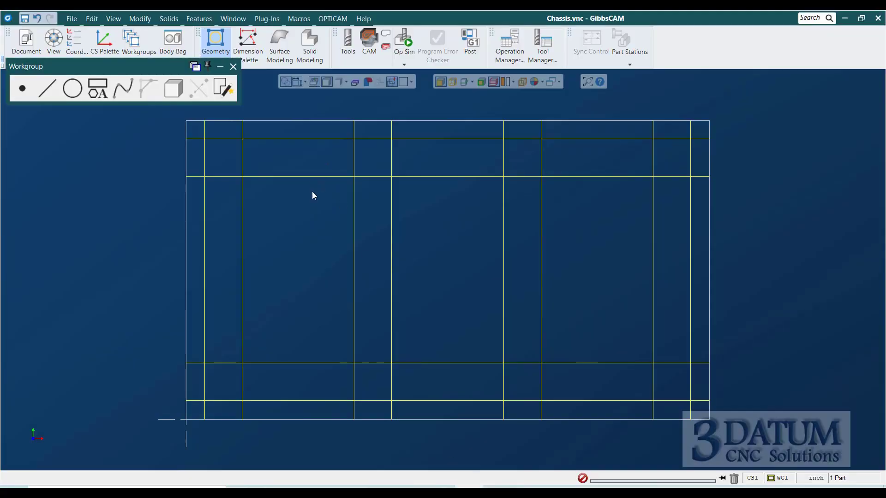
click(308, 176)
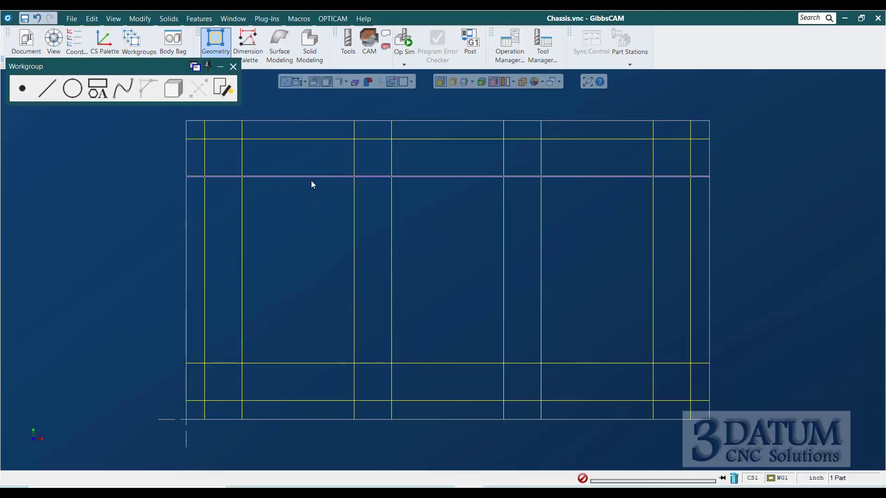
key(alt+Tab)
click(305, 229)
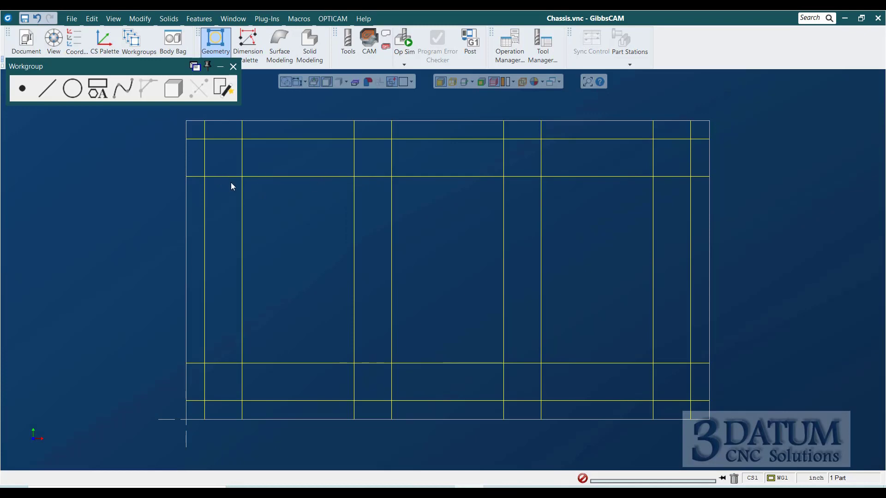
Step: Connect the corners of the small rectangle spanning X 0.75–2.25 and Y 3.25–3.75
drag(229, 167, 261, 200)
right_click(245, 178)
click(266, 182)
right_click(243, 134)
click(287, 150)
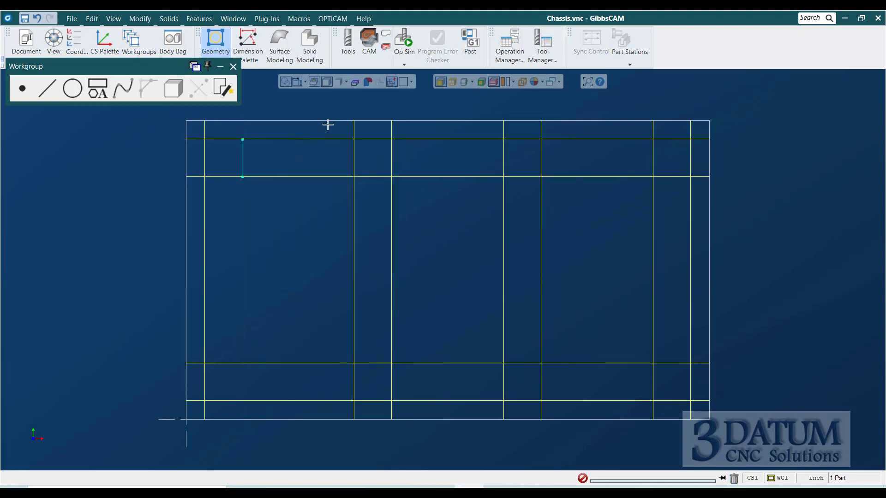
drag(331, 130, 356, 147)
right_click(344, 140)
click(361, 148)
drag(341, 165, 355, 177)
right_click(355, 176)
click(371, 186)
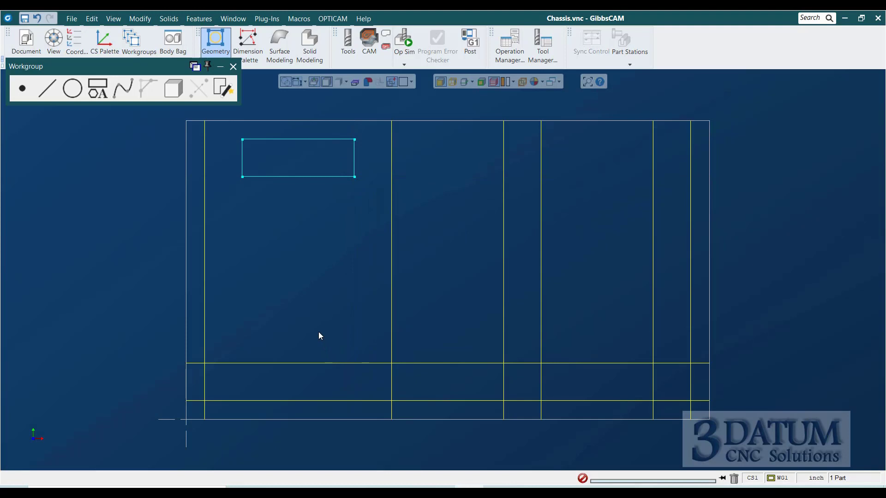
Step: Extend the rectangle's four edges into full-length lines across the stock
click(304, 176)
click(242, 156)
click(327, 177)
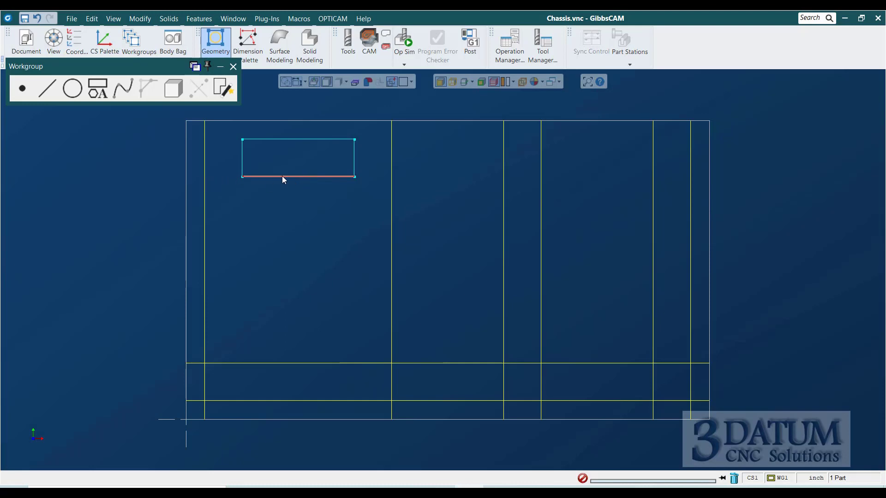
click(354, 163)
click(353, 176)
click(347, 213)
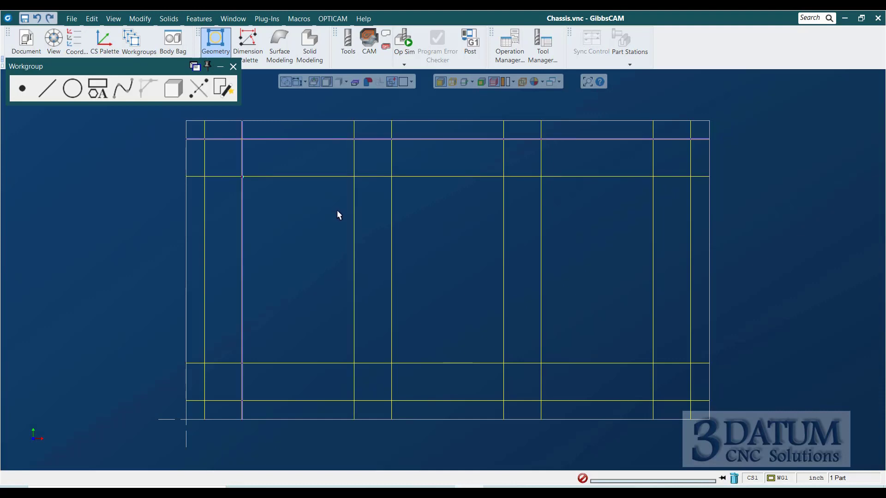
Step: Connect the outline from X 0.25 to 0.75 along Y 3.25, up to Y 3.75, across to X 2.25
click(332, 213)
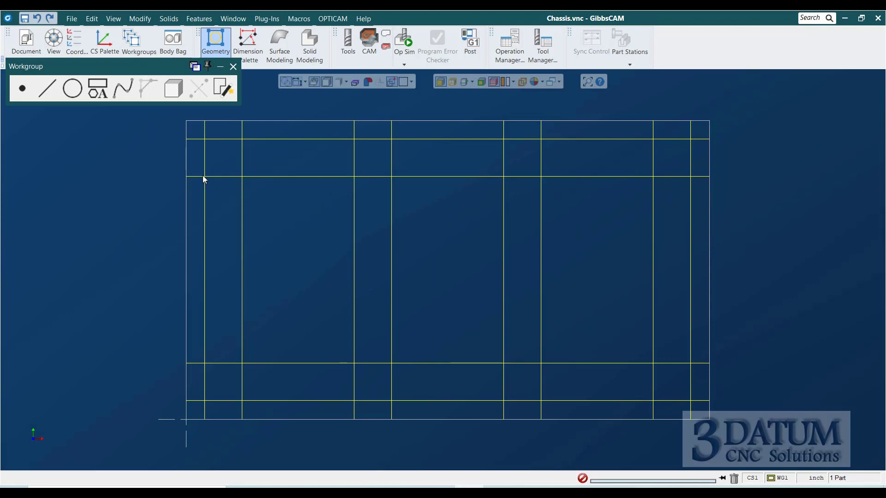
right_click(205, 177)
click(225, 185)
right_click(242, 177)
click(242, 183)
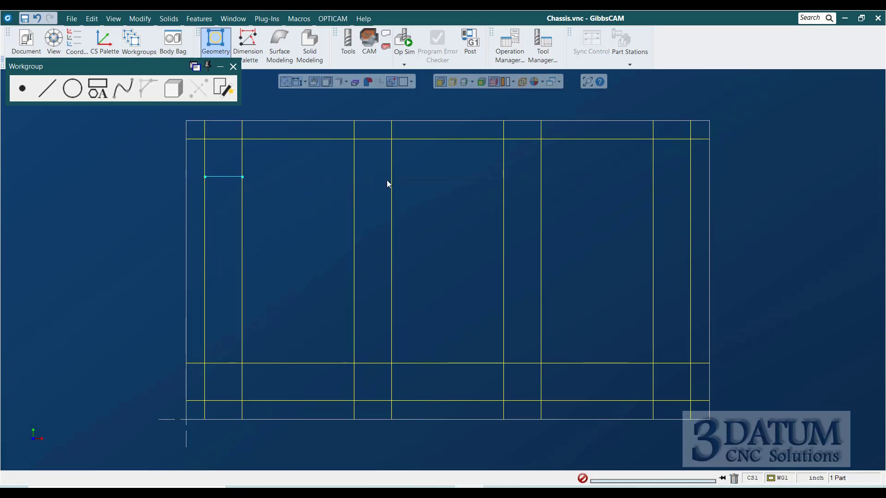
right_click(243, 138)
click(277, 145)
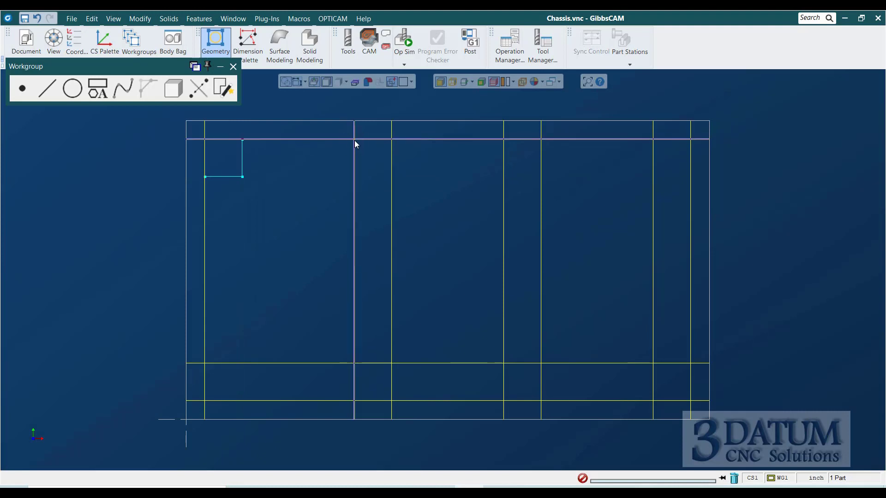
right_click(354, 140)
click(362, 147)
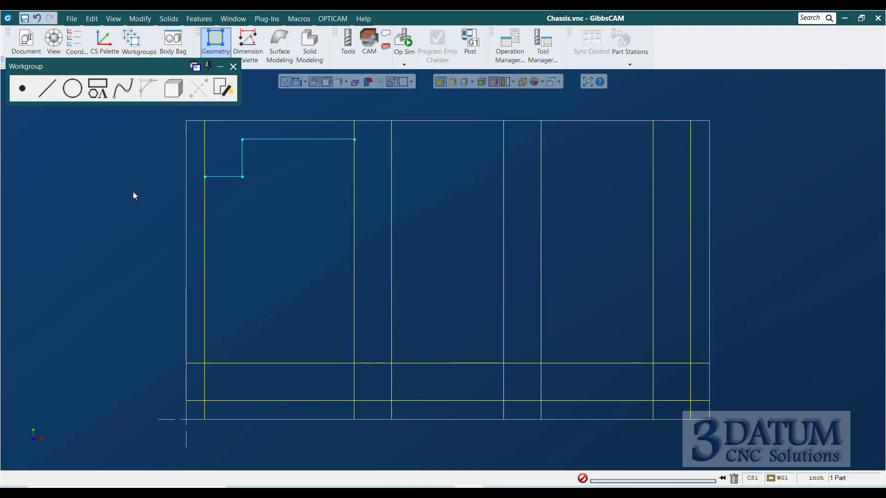
click(223, 176)
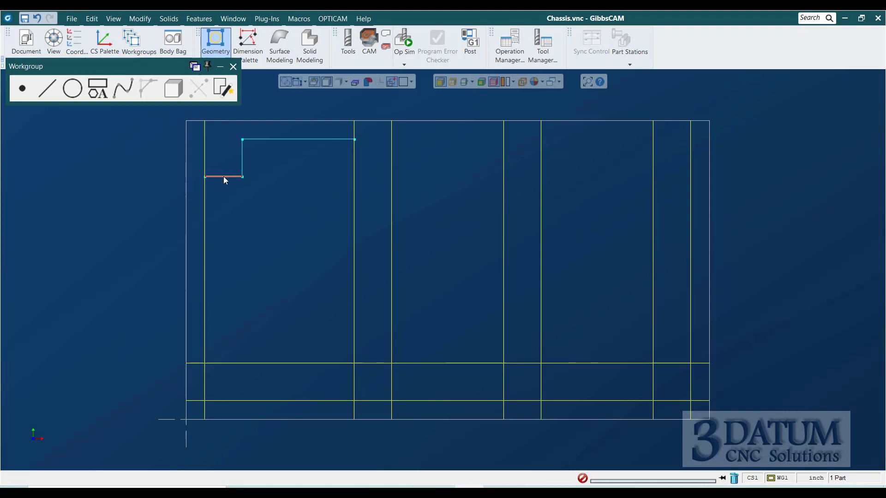
click(282, 138)
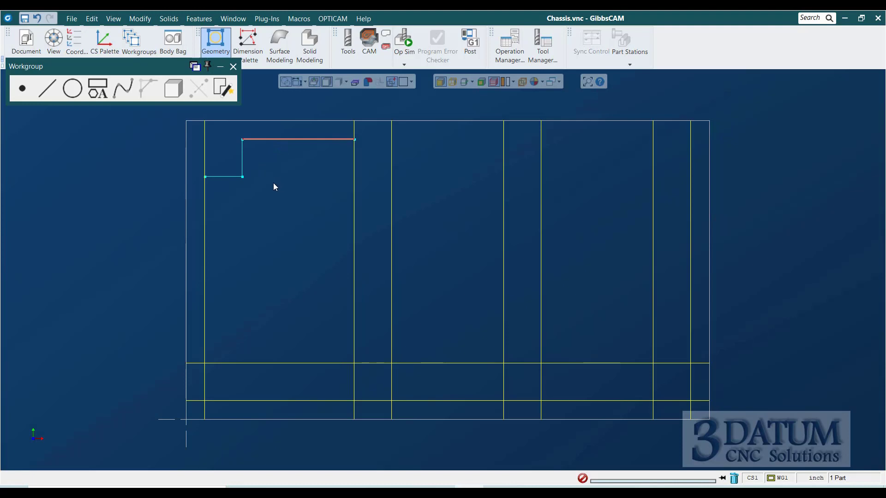
Step: Extend the Y 3.25 and Y 3.75 segments into full-length lines, keeping the X 0.75 riser
shift+click(223, 176)
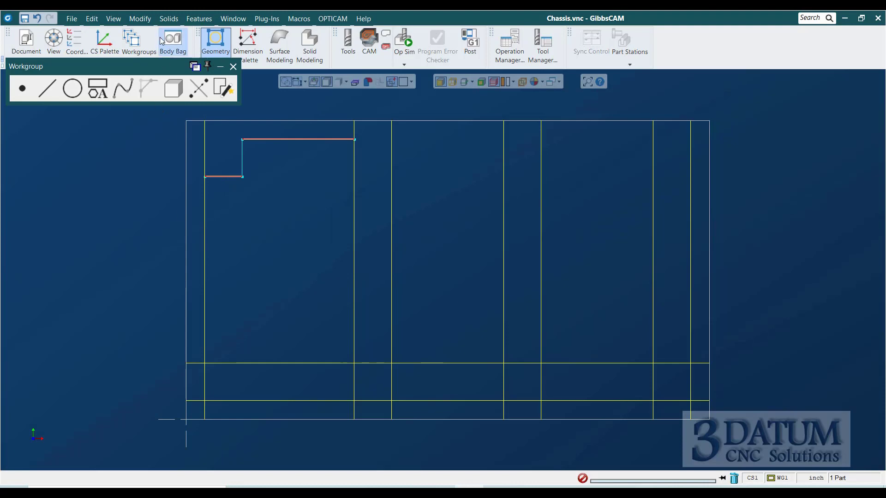
click(139, 19)
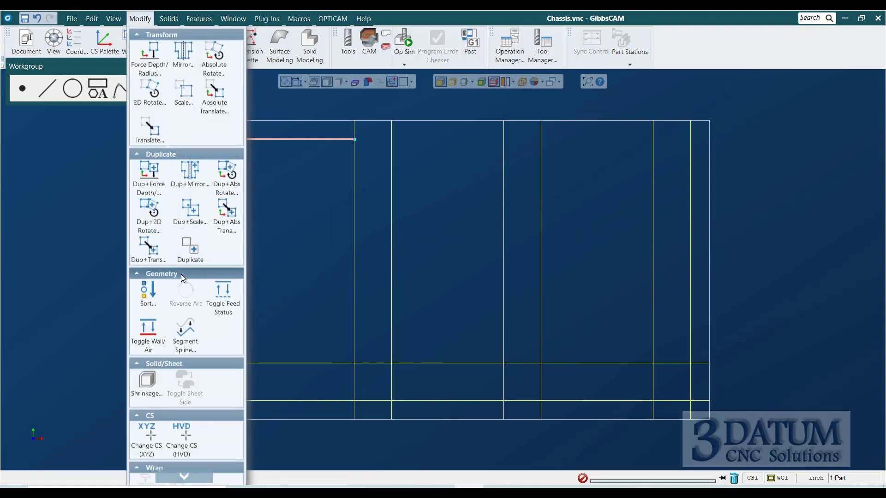
click(303, 104)
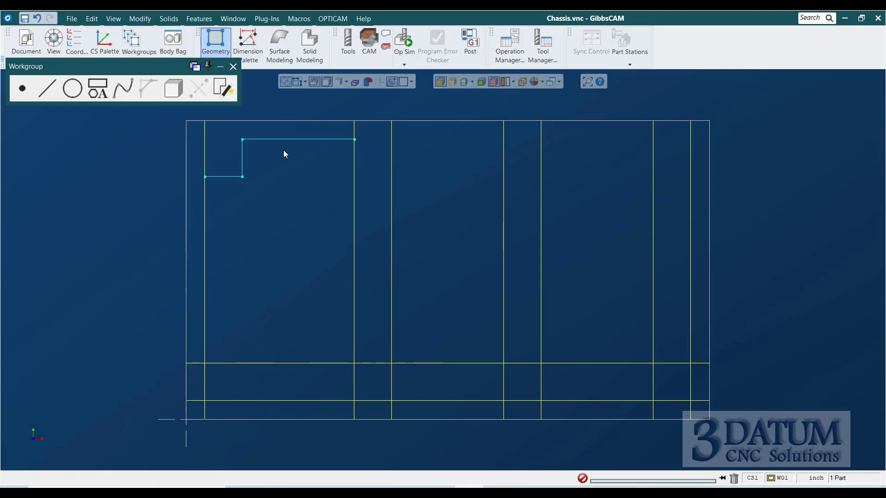
shift+click(229, 177)
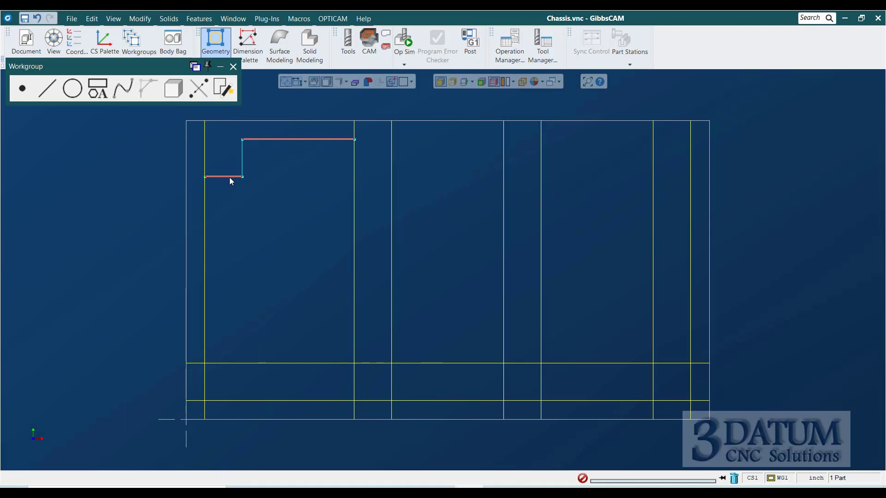
click(229, 177)
click(275, 209)
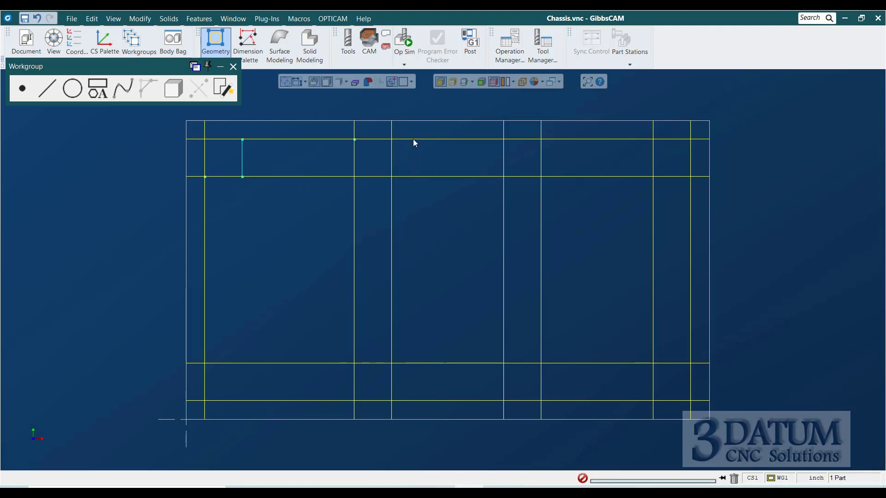
Step: Connect the first notch's corners along Y 3.25 between X 2.25 and 2.75
click(315, 140)
click(226, 176)
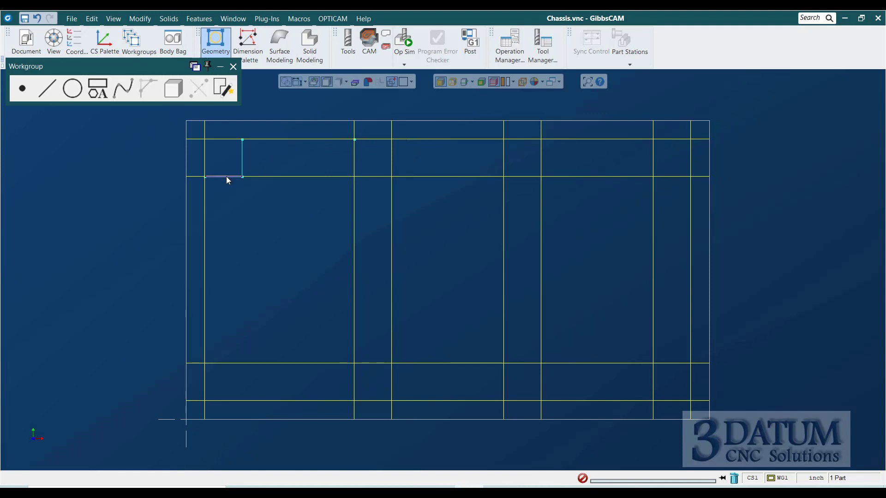
click(249, 196)
drag(348, 163, 389, 178)
right_click(355, 178)
click(369, 182)
right_click(390, 178)
click(410, 185)
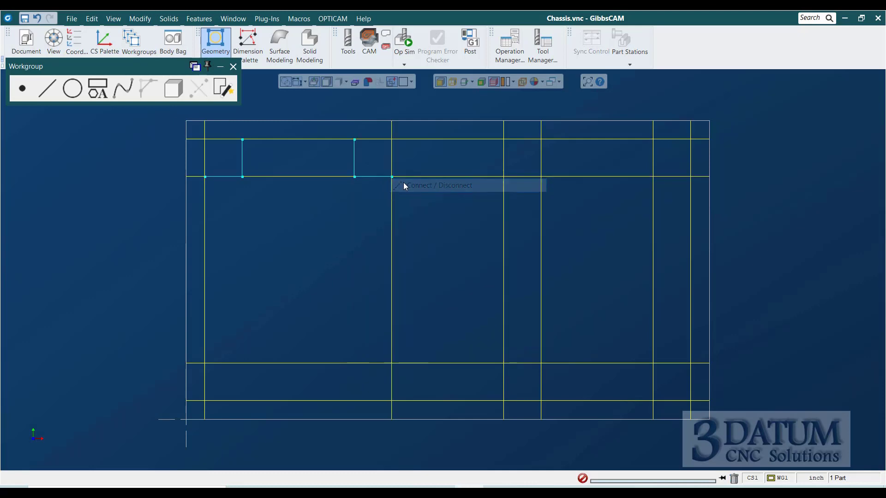
Step: Connect the second tab's top corners at Y 3.75 and delete the stray segments
mouse_move(386, 132)
mouse_down()
mouse_move(399, 148)
mouse_move(395, 140)
mouse_up()
right_click(394, 139)
click(417, 147)
drag(492, 127, 505, 140)
right_click(505, 139)
click(521, 148)
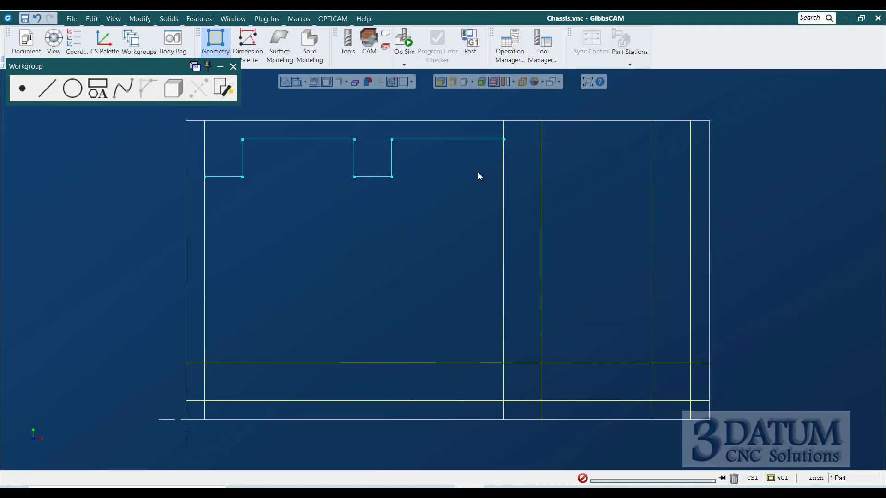
click(372, 177)
shift+click(431, 139)
key(Delete)
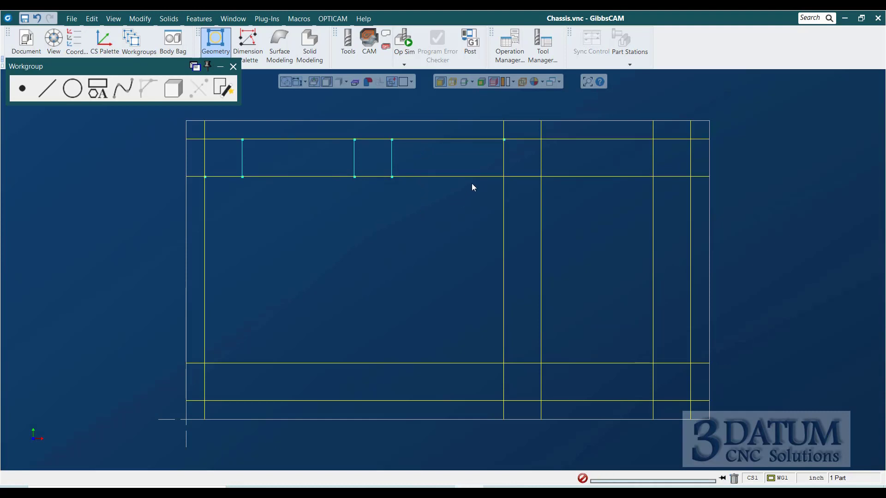
Step: Connect the corners of the second notch and the third raised tab
drag(487, 169, 538, 180)
right_click(503, 181)
click(531, 184)
right_click(538, 181)
click(558, 183)
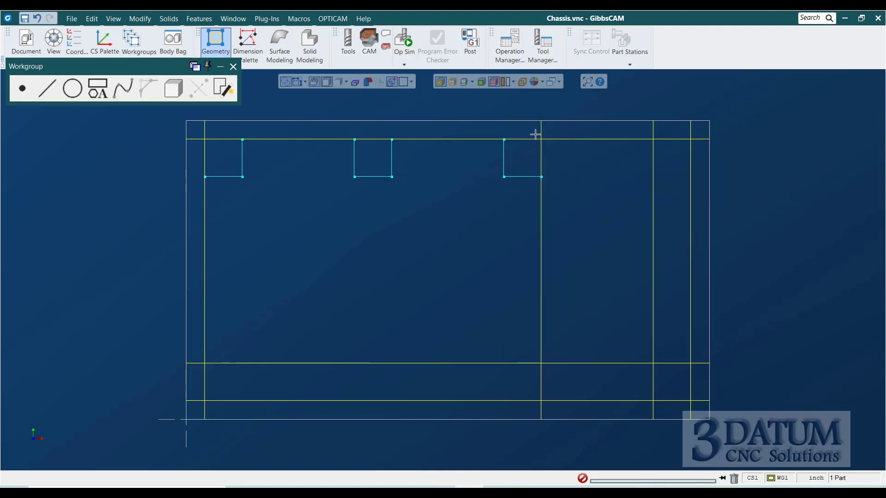
drag(535, 134, 540, 146)
right_click(538, 139)
click(555, 145)
drag(642, 129, 675, 159)
right_click(654, 139)
click(666, 146)
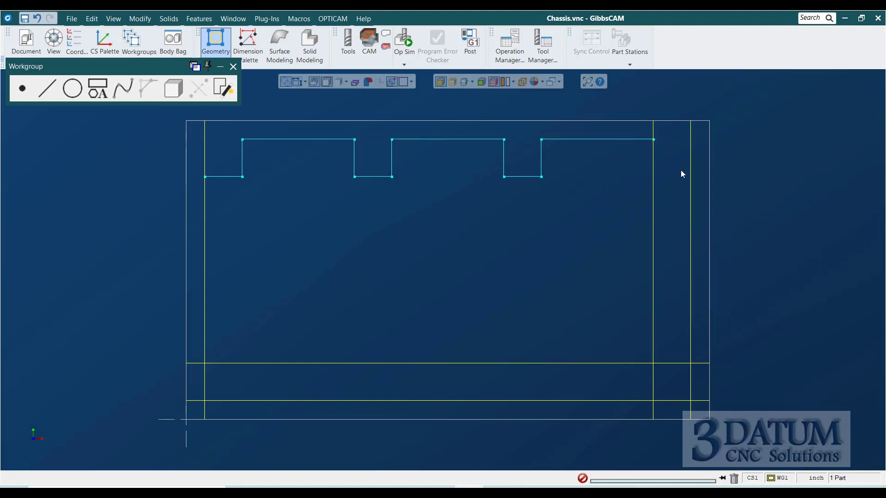
Step: Join the last notch bottom to the X 6.25 vertical and along Y 3.25 to X 6.75
click(527, 176)
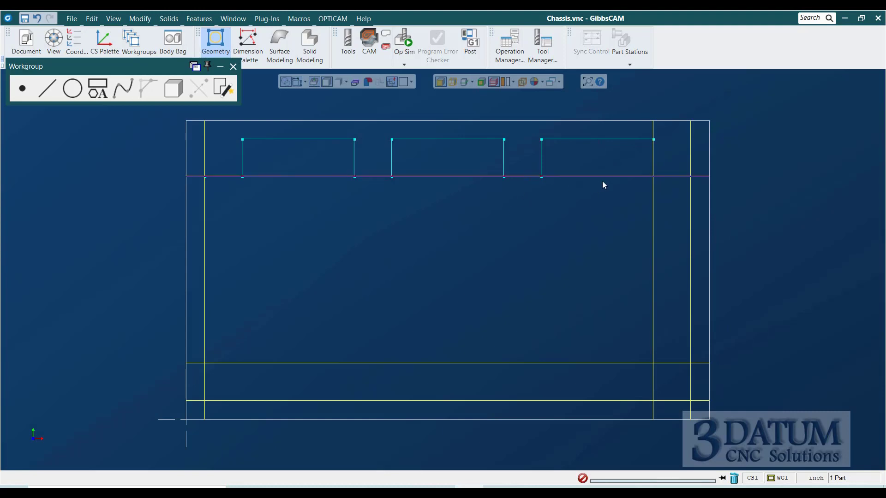
shift+click(653, 181)
right_click(652, 181)
click(672, 180)
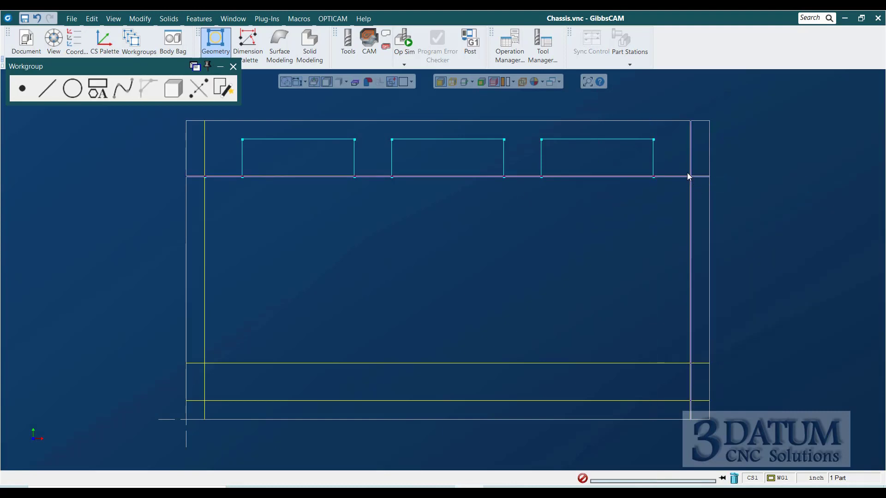
right_click(686, 177)
click(697, 182)
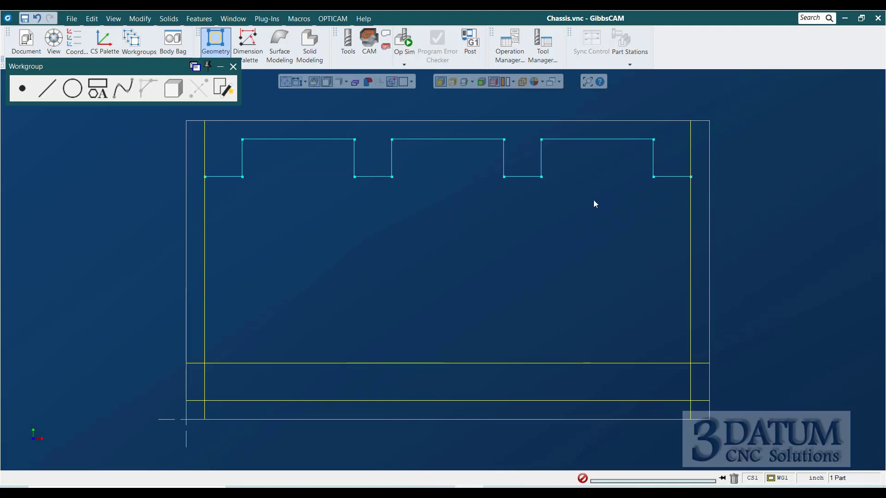
Step: Run the right side down X 6.75 to Y 0.75 and select the six notch side lines
right_click(687, 363)
click(722, 209)
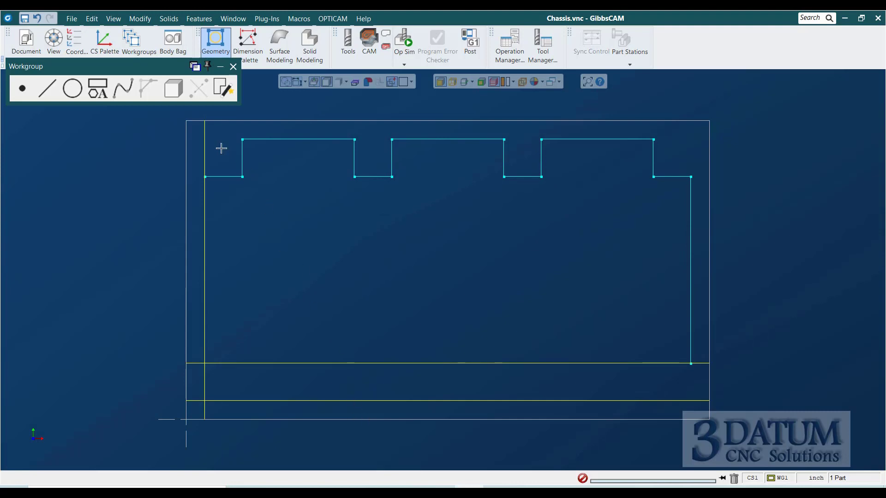
drag(222, 149, 672, 165)
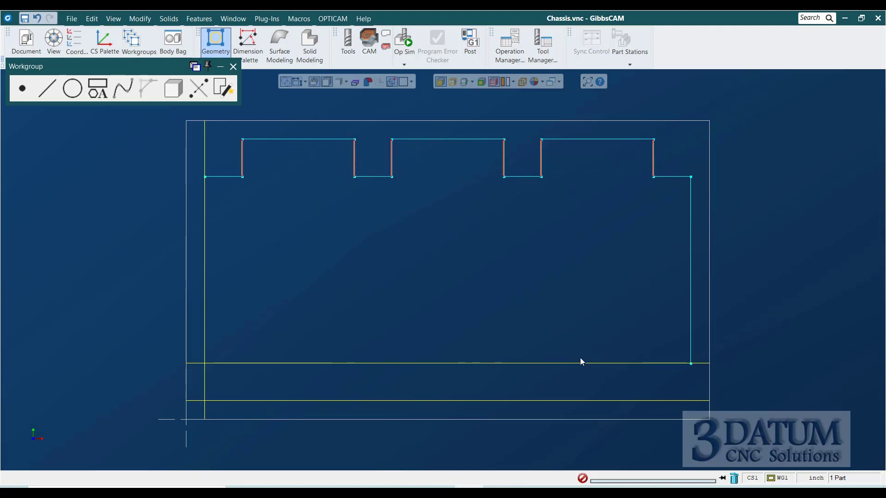
Step: Connect the lines to close the right slot and join the bottom-right junction of the outline
click(574, 358)
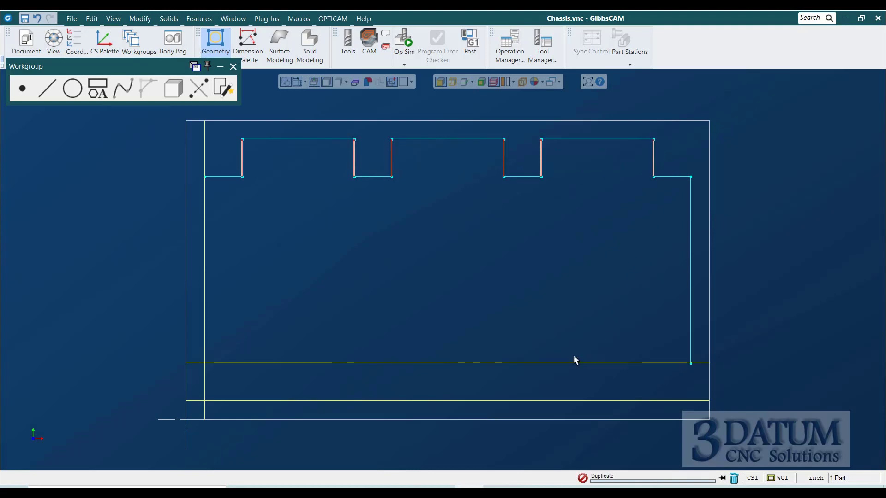
click(580, 269)
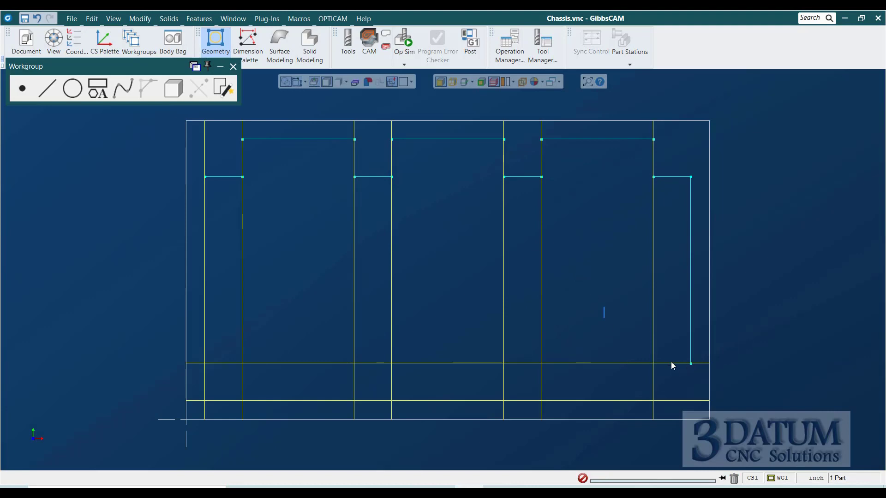
click(647, 363)
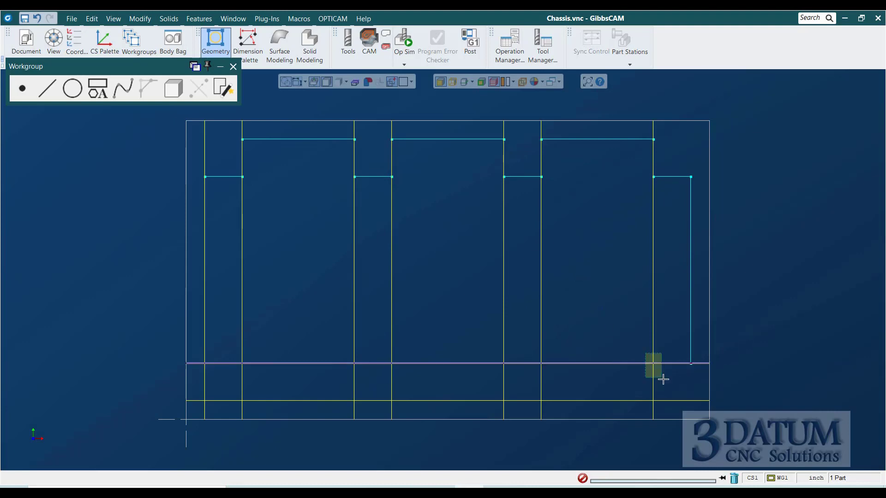
shift+click(647, 363)
right_click(647, 364)
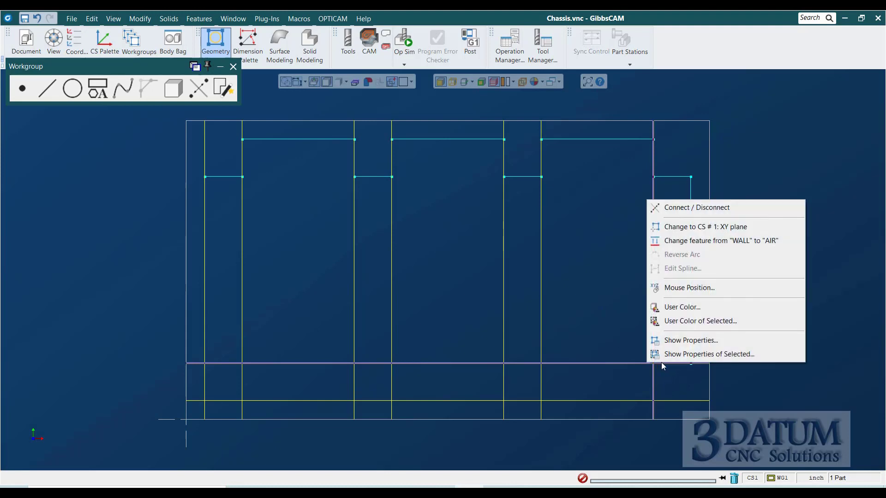
click(692, 208)
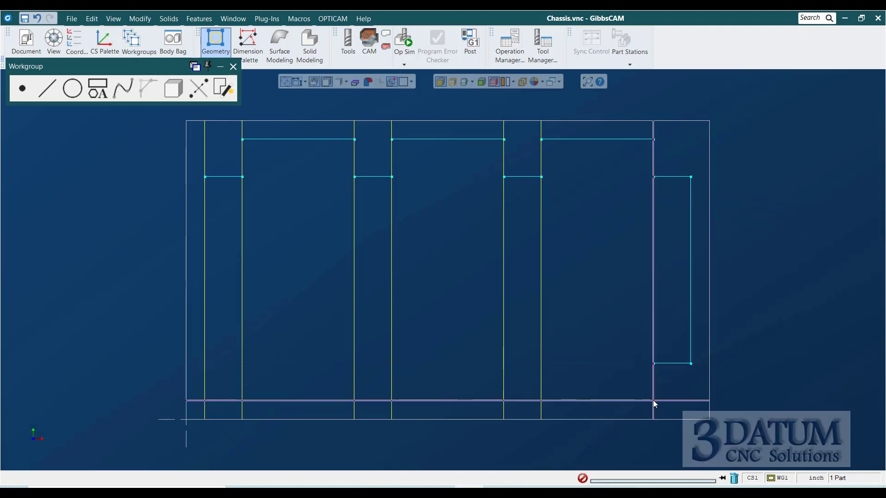
right_click(653, 400)
click(692, 224)
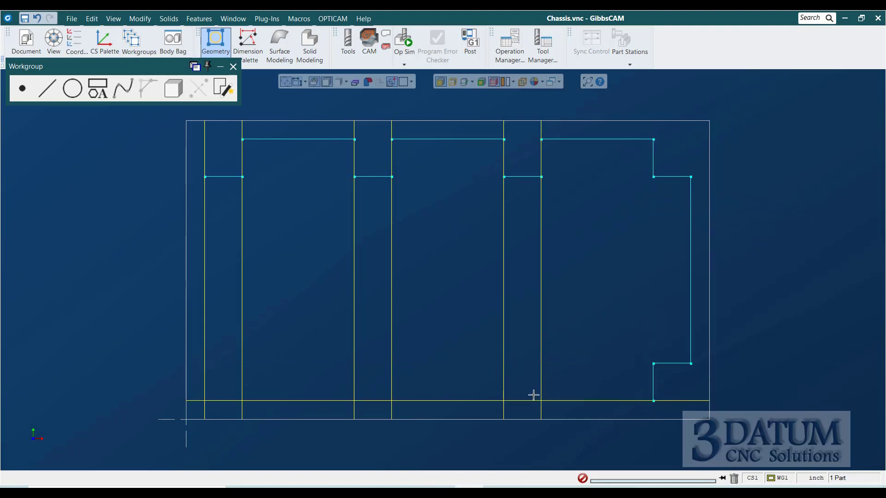
click(544, 403)
right_click(544, 400)
click(581, 244)
Step: Join the crossing lines at each corner of the right-hand bottom notches
click(601, 400)
shift+click(666, 364)
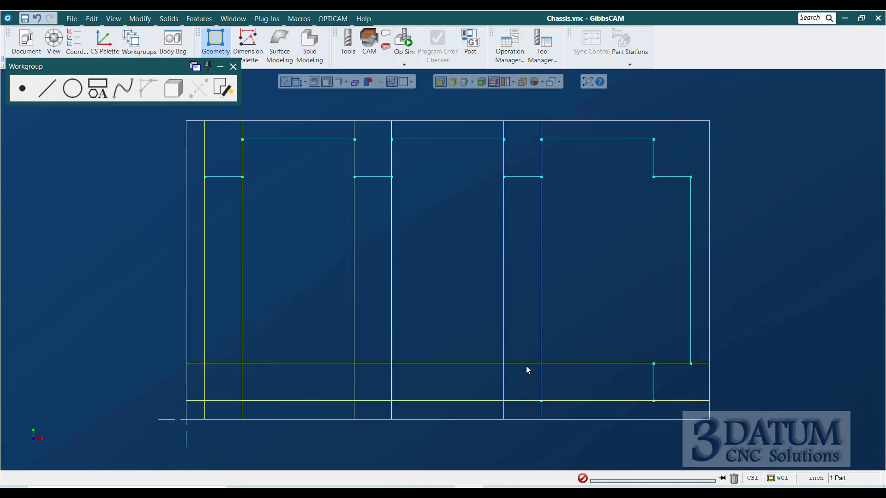
drag(531, 352, 555, 379)
right_click(545, 363)
click(600, 206)
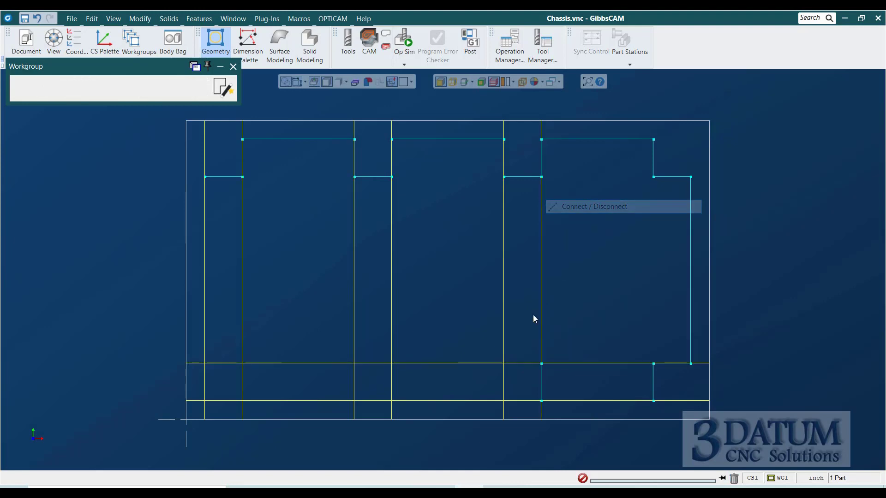
drag(489, 342, 503, 365)
right_click(503, 363)
click(552, 190)
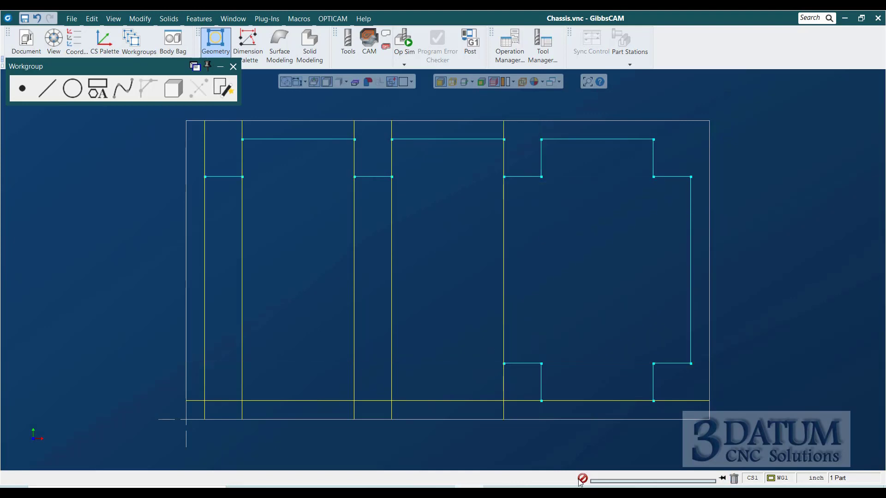
mouse_move(494, 392)
mouse_down()
mouse_move(517, 415)
mouse_move(504, 401)
mouse_up()
right_click(503, 395)
click(576, 239)
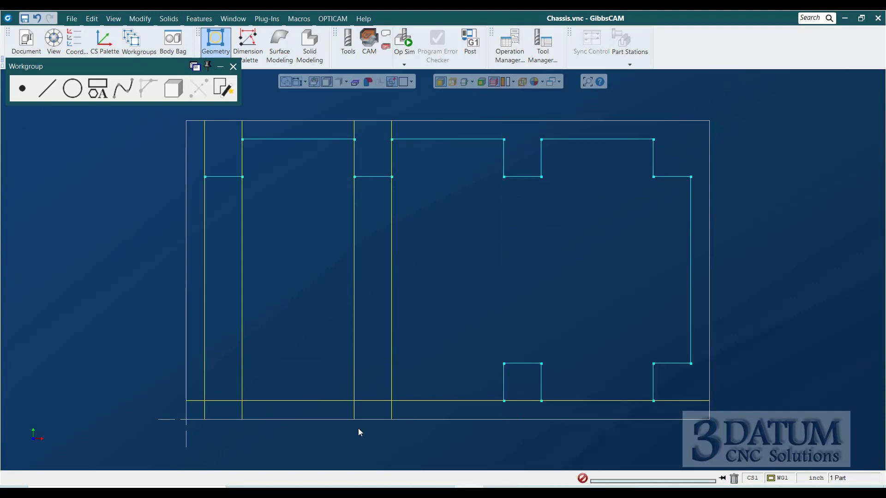
scroll(393, 404, up, 5)
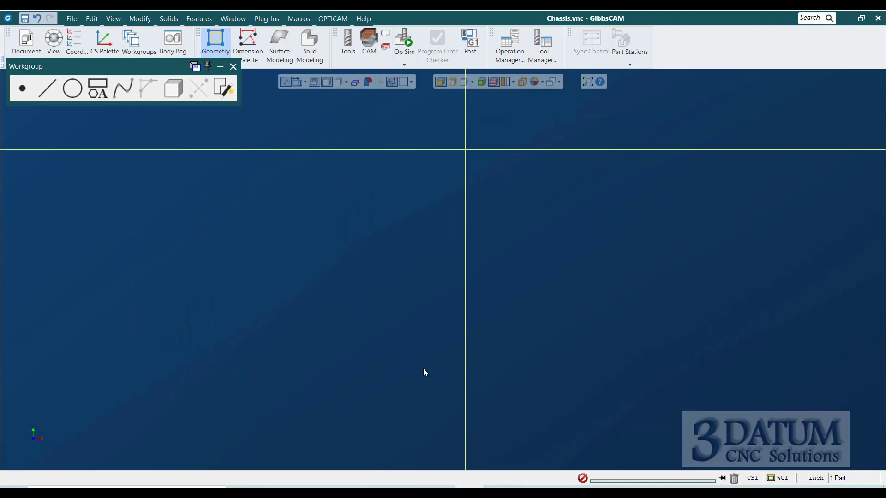
Step: Fit the part in view and join the next bottom intersection and the notch's upper corner
key(ctrl+f)
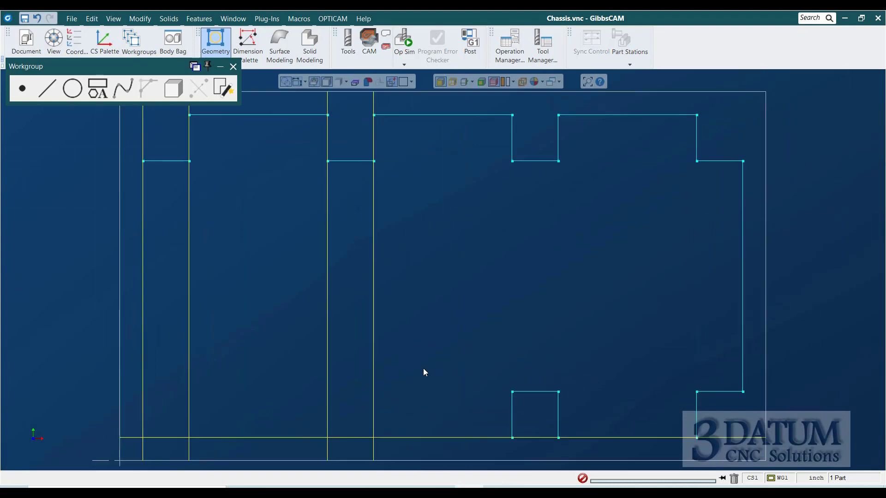
click(374, 437)
right_click(374, 436)
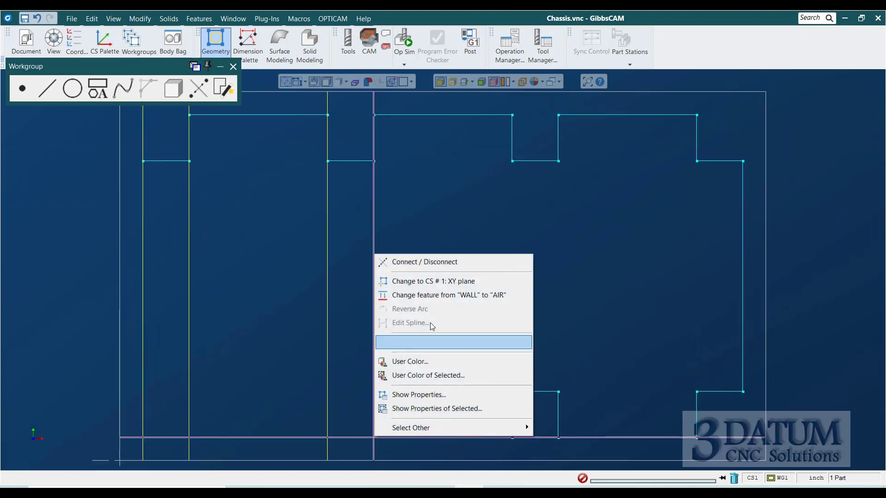
click(439, 264)
click(434, 437)
shift+click(537, 391)
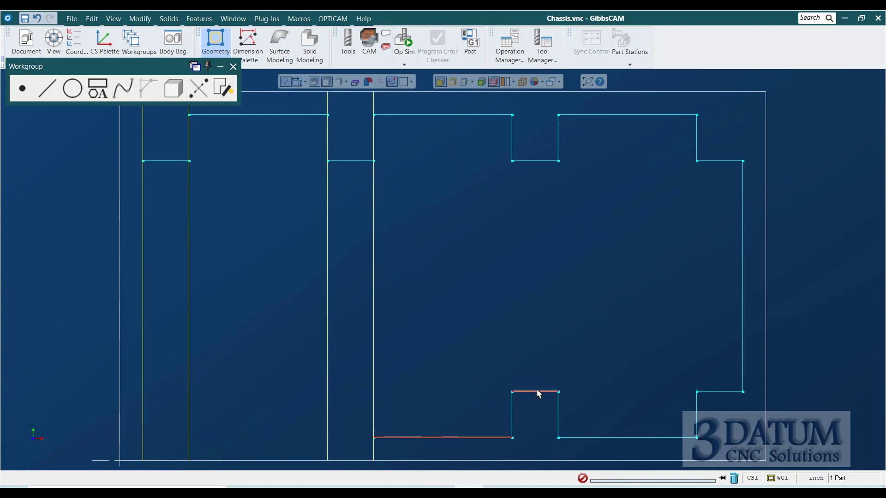
click(472, 379)
drag(364, 377, 401, 411)
right_click(372, 391)
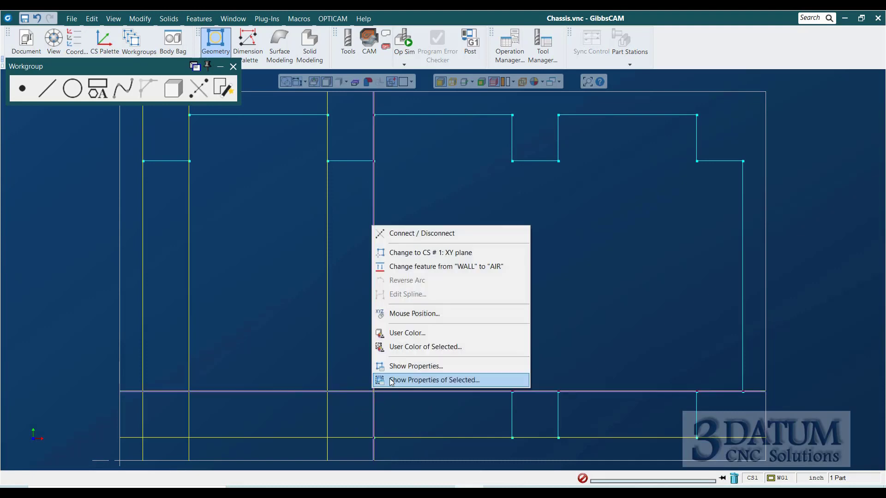
click(437, 233)
Step: Join the remaining bottom notch corners and the left corners through to the lower-left corner
drag(302, 355, 329, 389)
right_click(331, 388)
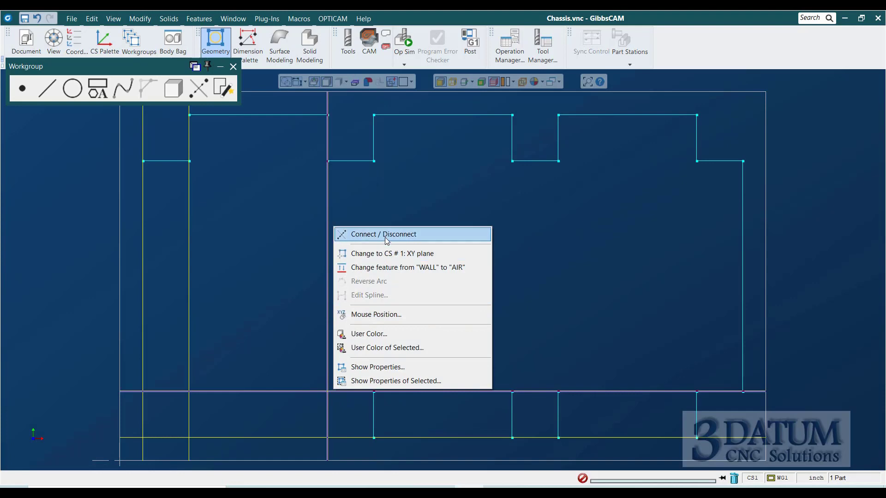
click(405, 234)
drag(324, 421, 331, 439)
right_click(331, 437)
click(371, 282)
drag(180, 424, 196, 441)
right_click(195, 439)
click(237, 281)
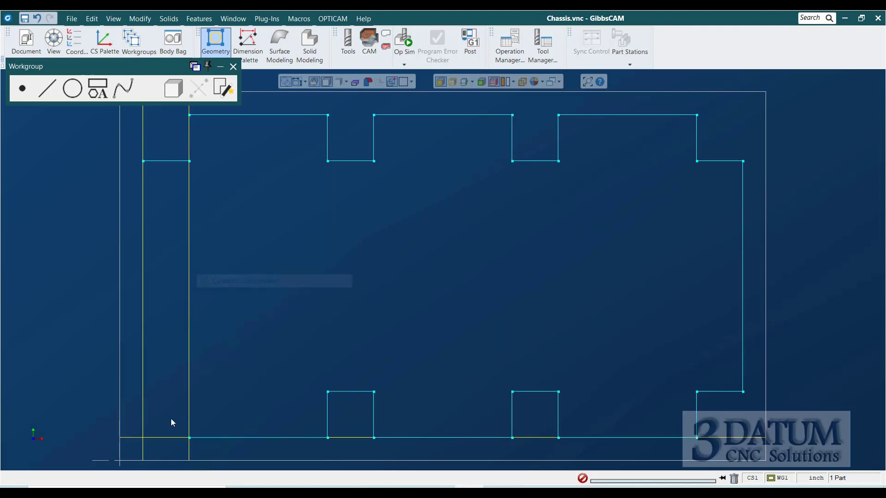
click(368, 417)
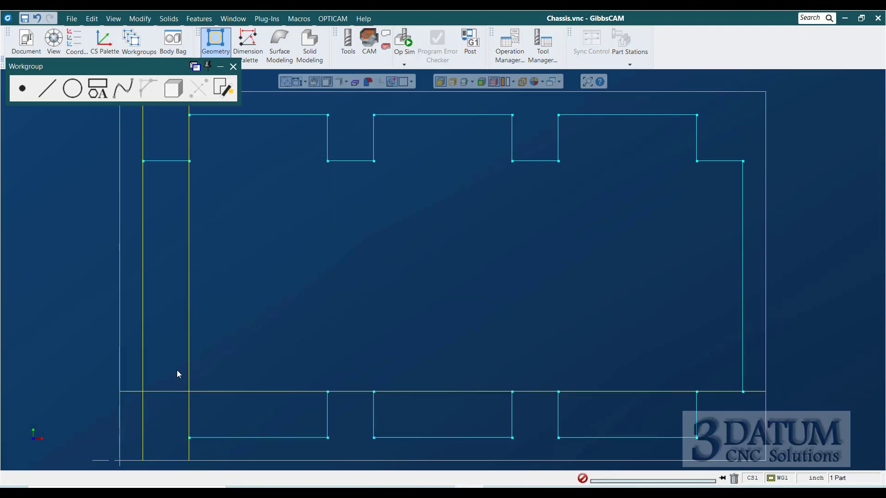
right_click(190, 390)
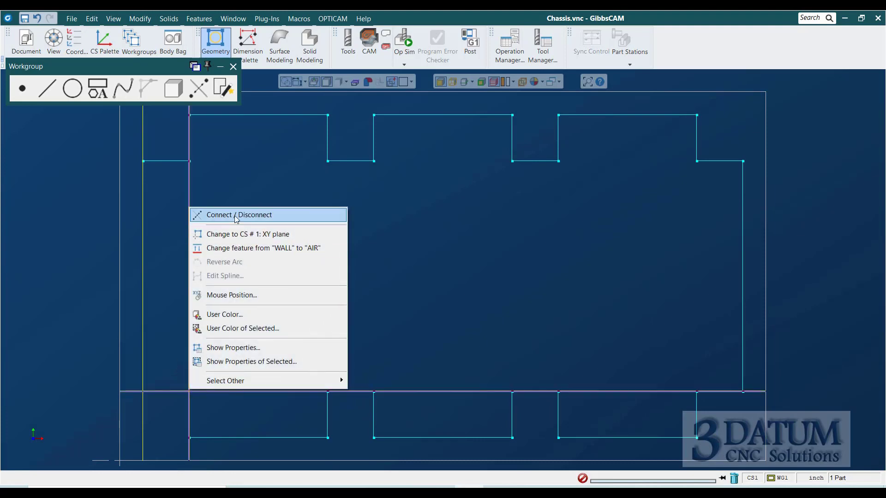
click(236, 215)
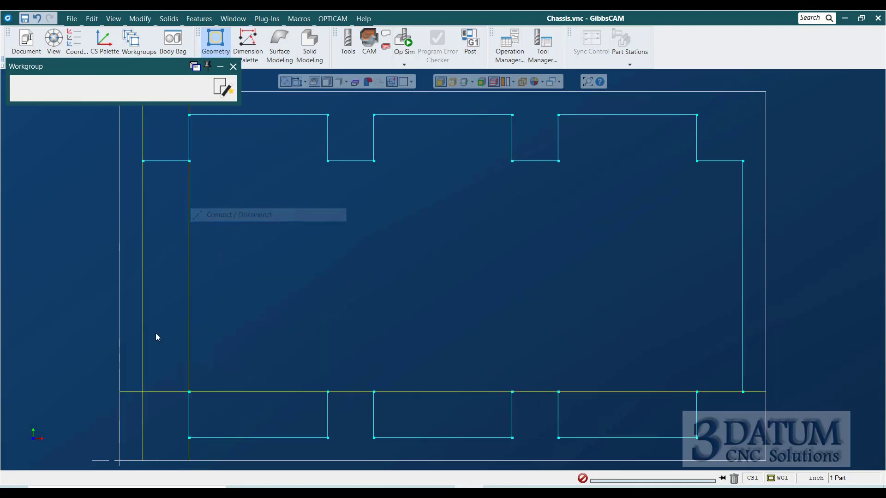
right_click(150, 395)
click(198, 234)
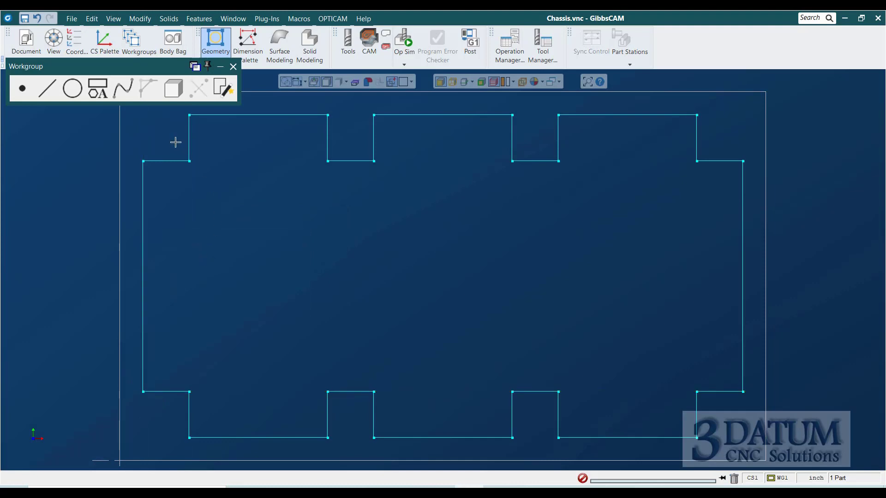
Step: Select the whole outline and chamfer its corners with a 0.1 side length
drag(175, 142, 720, 404)
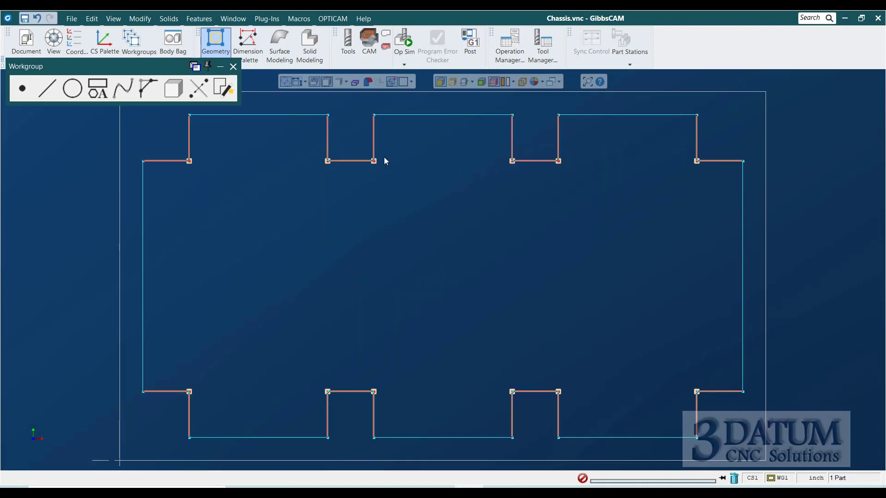
click(148, 95)
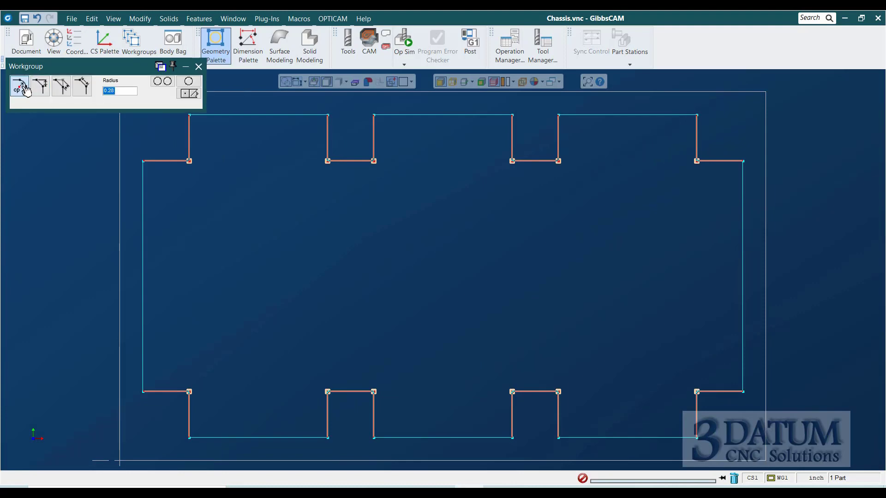
click(40, 86)
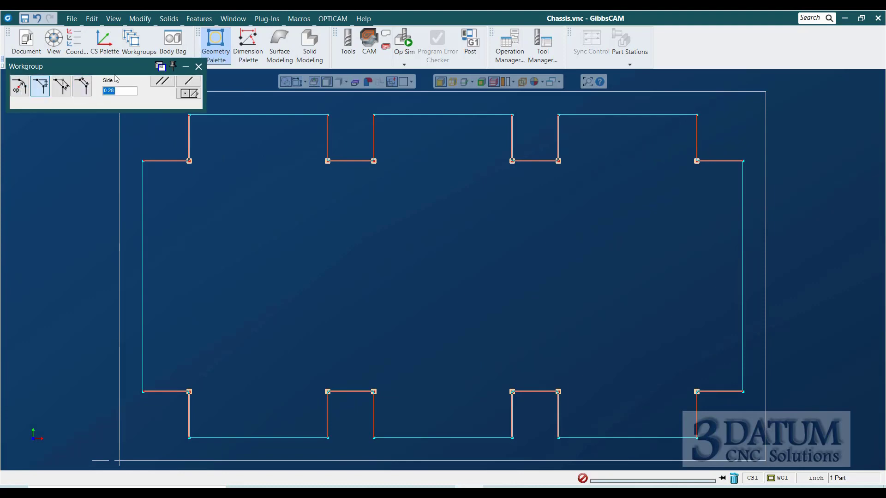
text(.1)
key(Return)
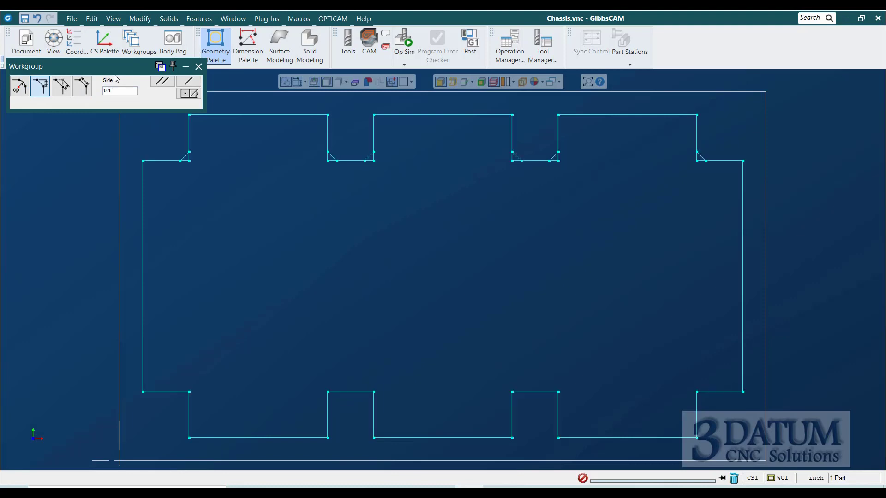
click(311, 229)
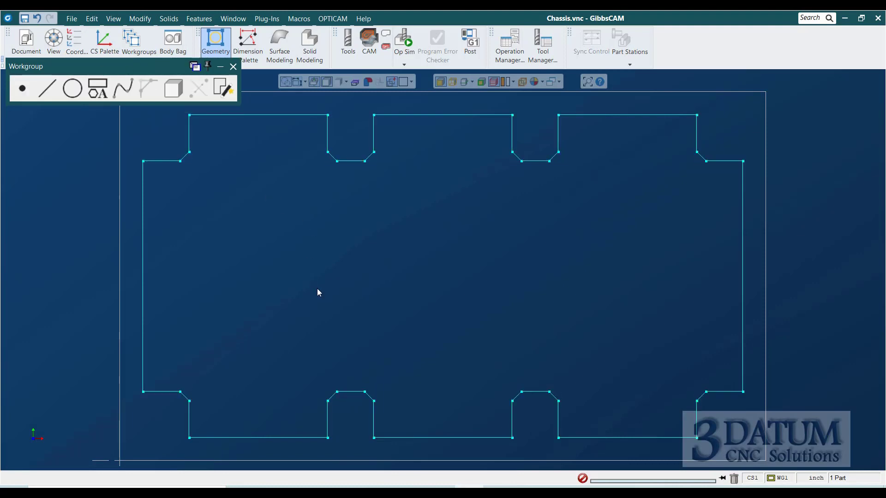
scroll(335, 310, down, 3)
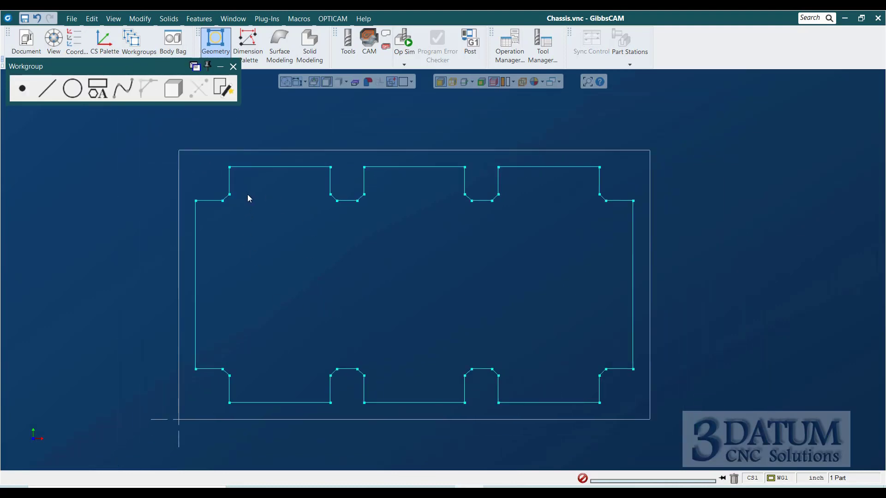
Step: Select the profile, invert the selection to the outer corners, and fillet them at 0.28 radius
drag(204, 145, 682, 383)
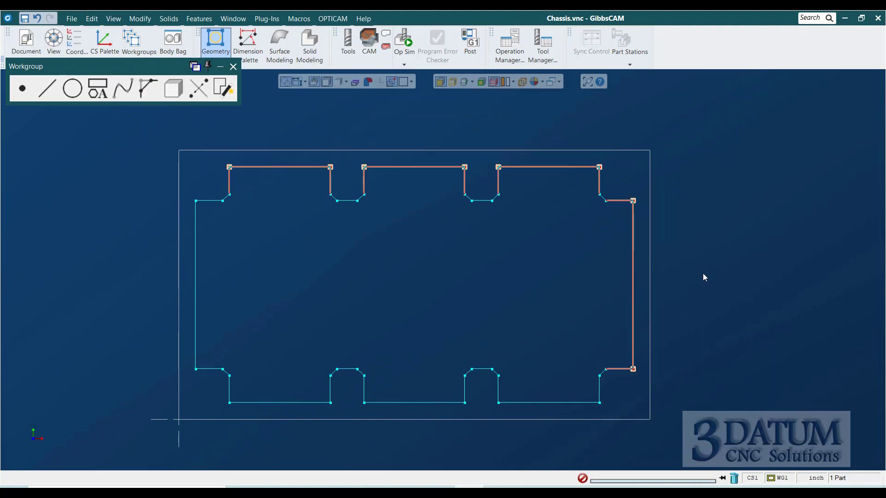
click(725, 263)
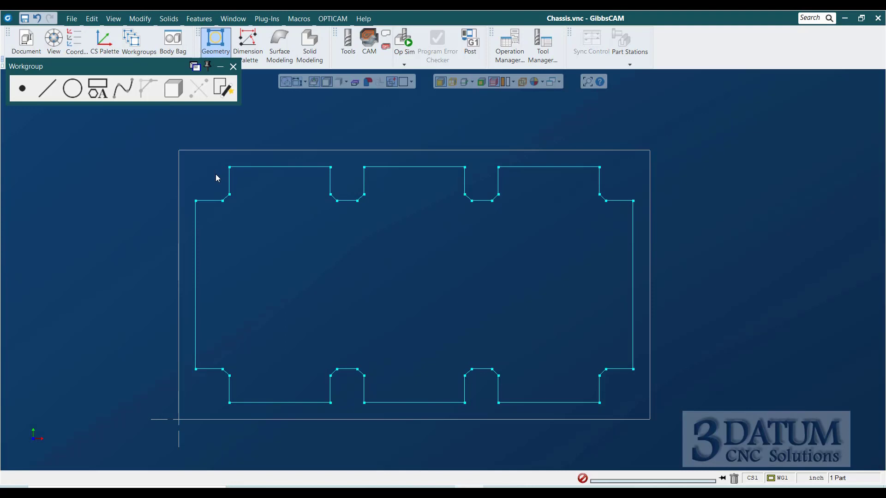
drag(210, 180, 604, 372)
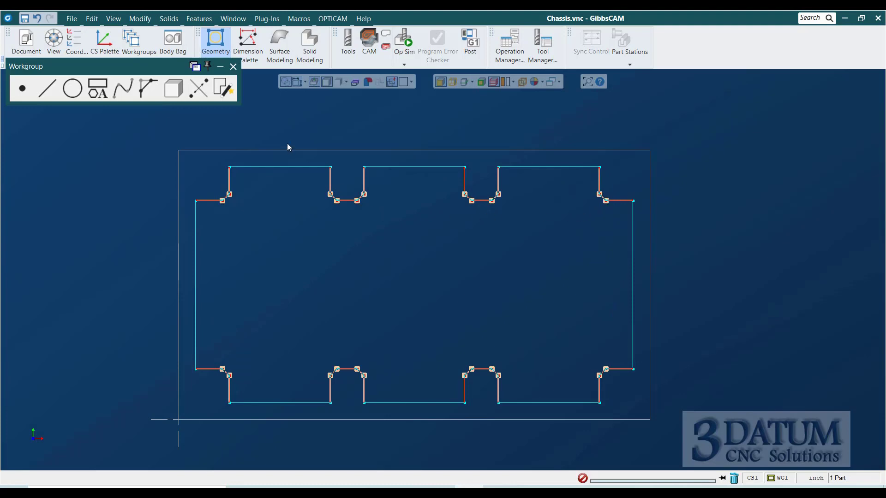
click(113, 18)
mouse_move(92, 18)
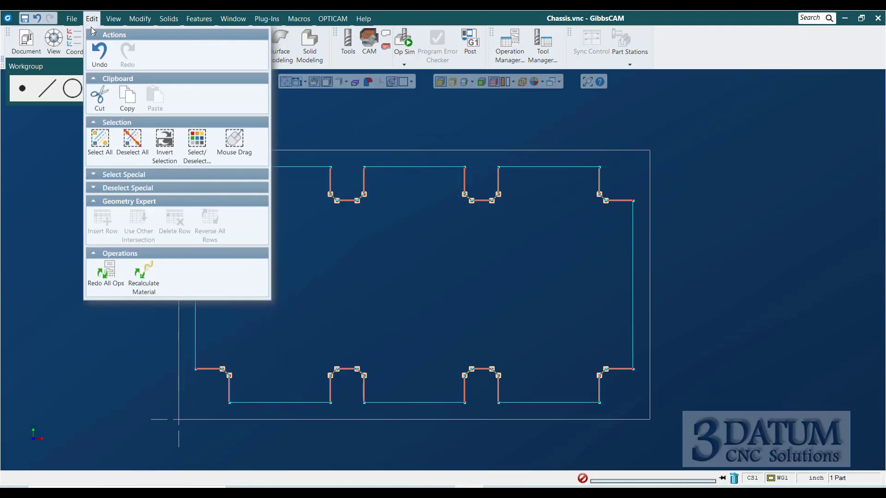
click(166, 156)
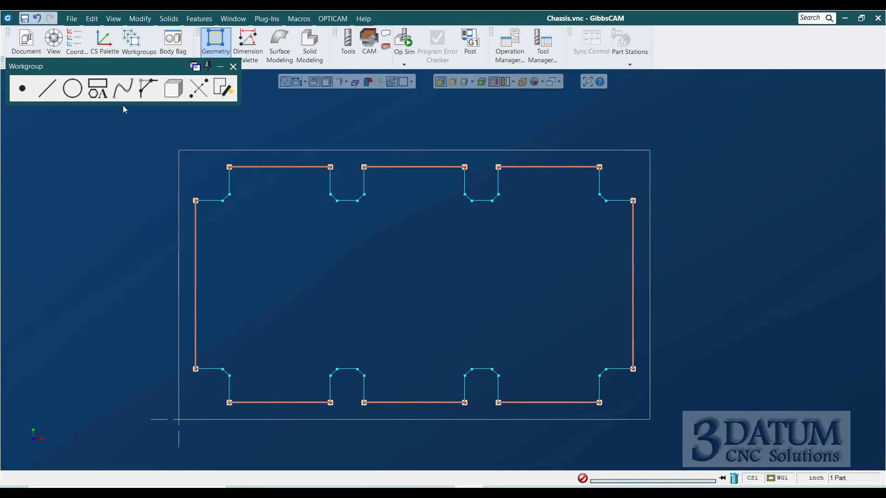
click(146, 88)
click(20, 86)
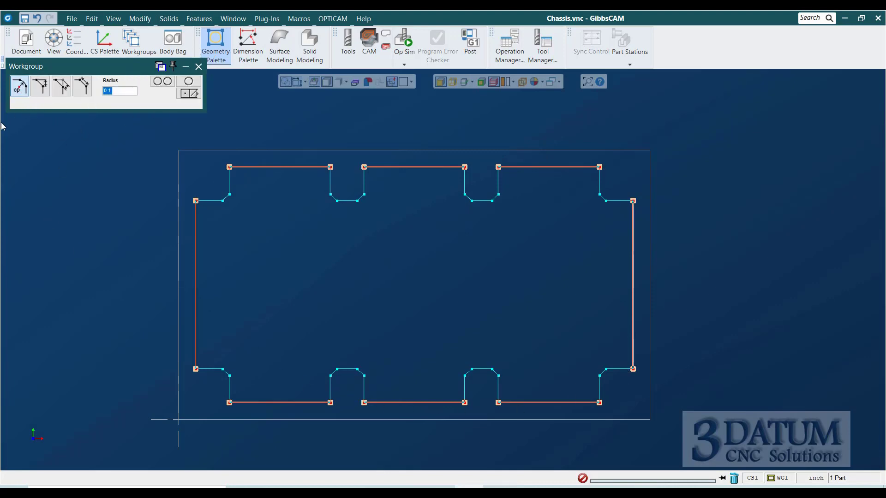
key(BackSpace)
key(Return)
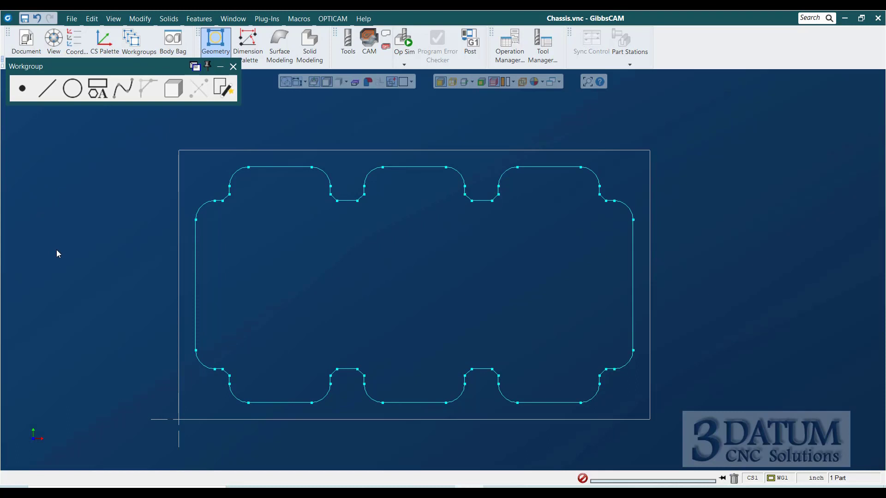
Step: Set the point matrix to 2 rows spaced 3 apart and 4 columns, starting at X 0.5, Y 0.5
click(22, 88)
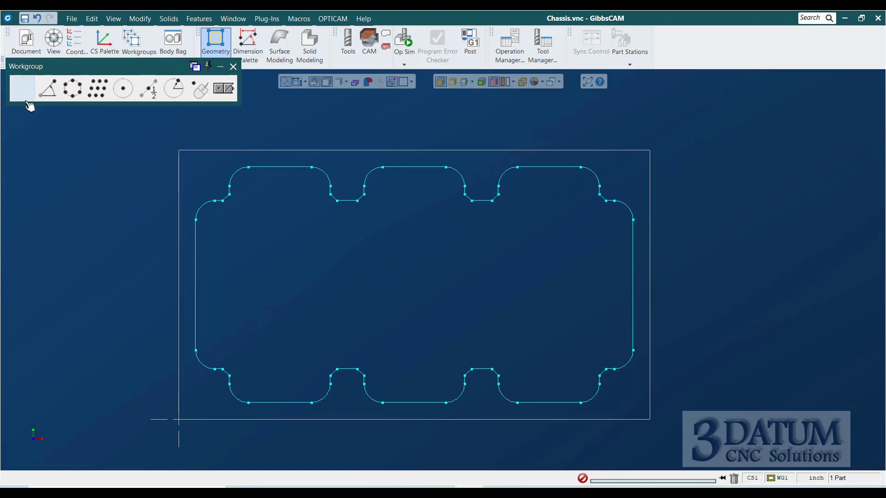
click(95, 89)
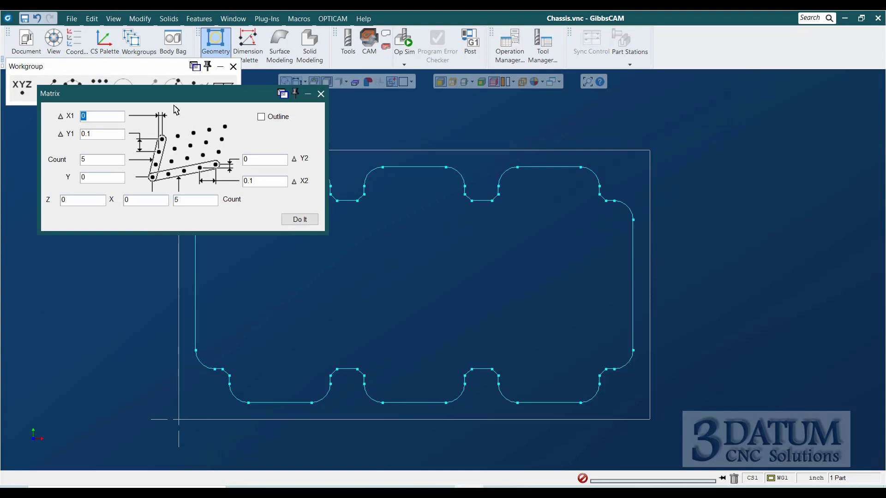
double_click(113, 160)
text(2)
double_click(98, 176)
text(.5)
double_click(103, 134)
text(3)
double_click(132, 202)
text(.5)
key(Tab)
text(4)
key(alt+Tab)
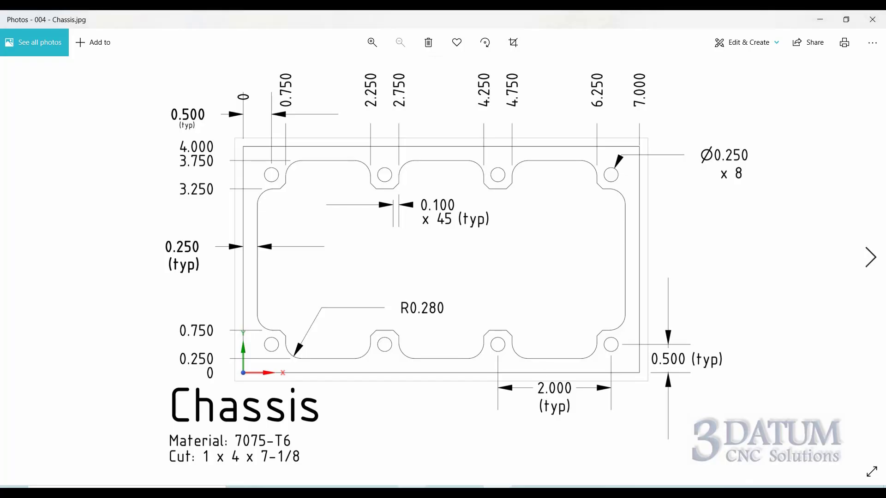
Step: Enter 2 as the column spacing, then close the Matrix dialog without creating points
key(alt+Tab)
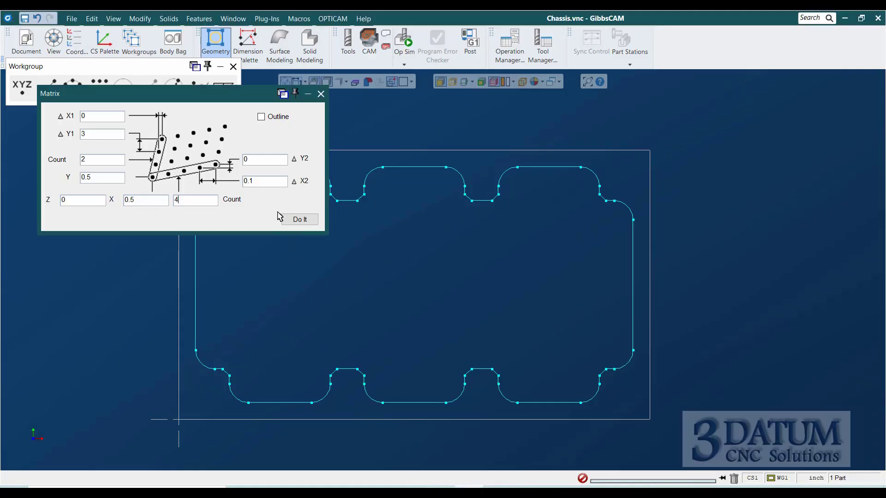
key(Tab)
text(2)
click(320, 93)
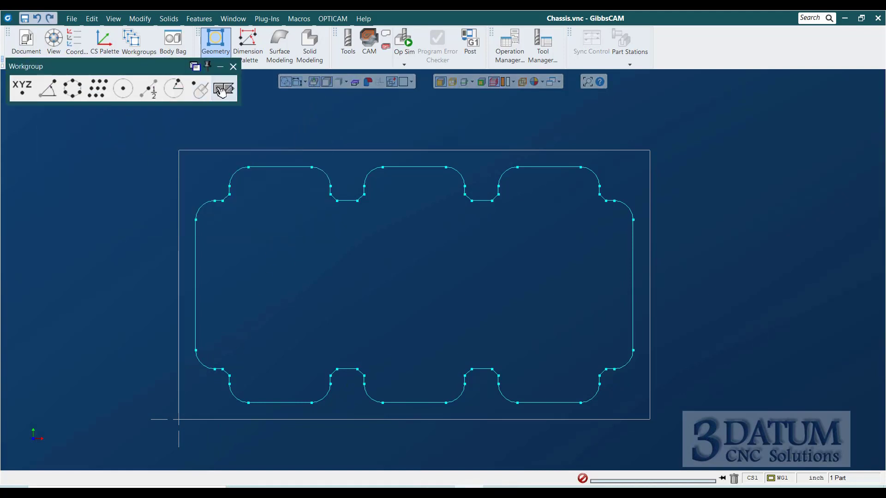
Step: Snap eight hole points to the grid, four along the top and four along the bottom
click(200, 88)
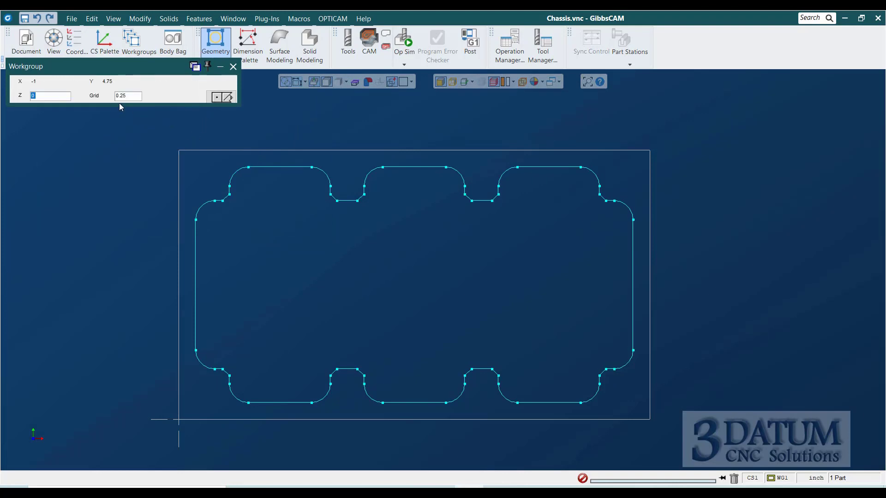
key(BackSpace)
click(212, 184)
click(347, 184)
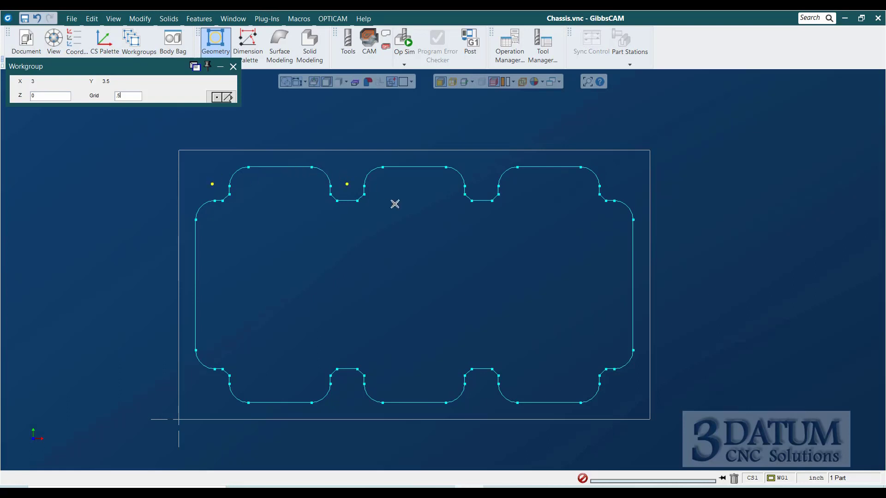
click(482, 184)
click(616, 184)
click(616, 385)
click(485, 392)
click(352, 392)
click(211, 393)
click(216, 97)
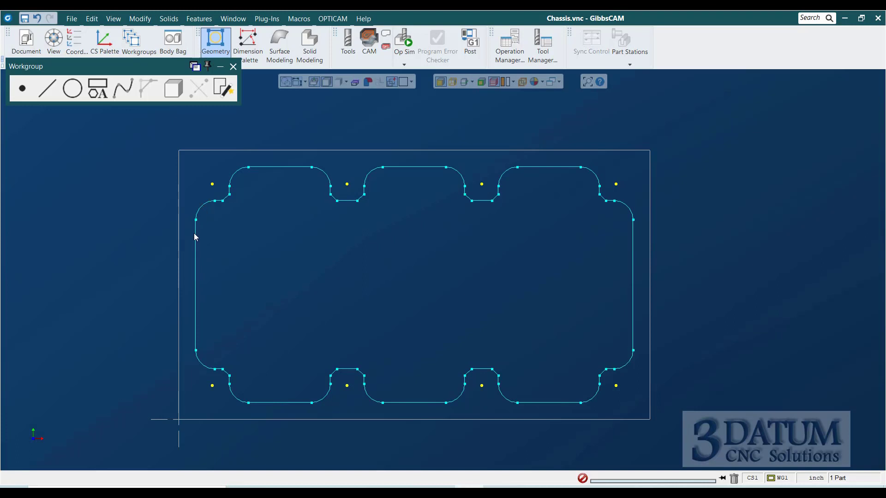
Step: Undo six times to remove the hole points, corner rounding and profile segments
key(ctrl+z)
key(ctrl+z)
key(ctrl+z)
key(ctrl+z)
key(ctrl+z)
key(ctrl+z)
key(ctrl+z)
key(ctrl+z)
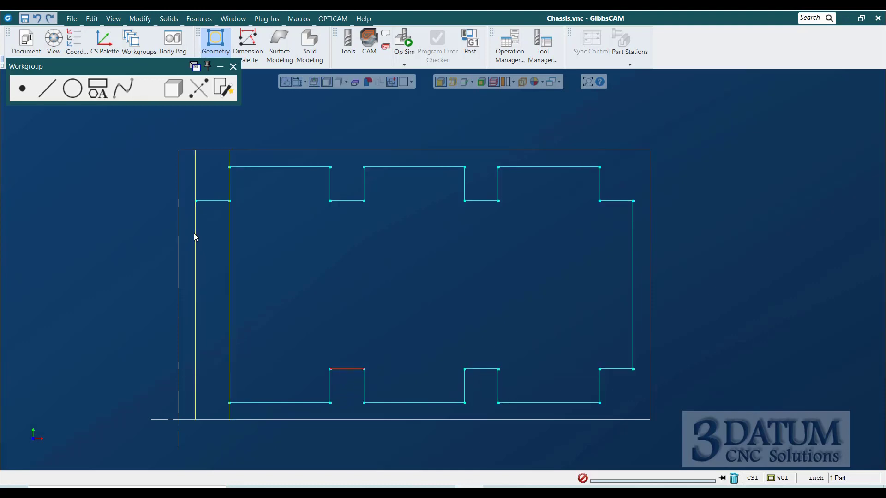
key(ctrl+z)
key(ctrl+z)
key(ctrl+z)
key(ctrl+z)
key(ctrl+z)
key(ctrl+z)
key(ctrl+z)
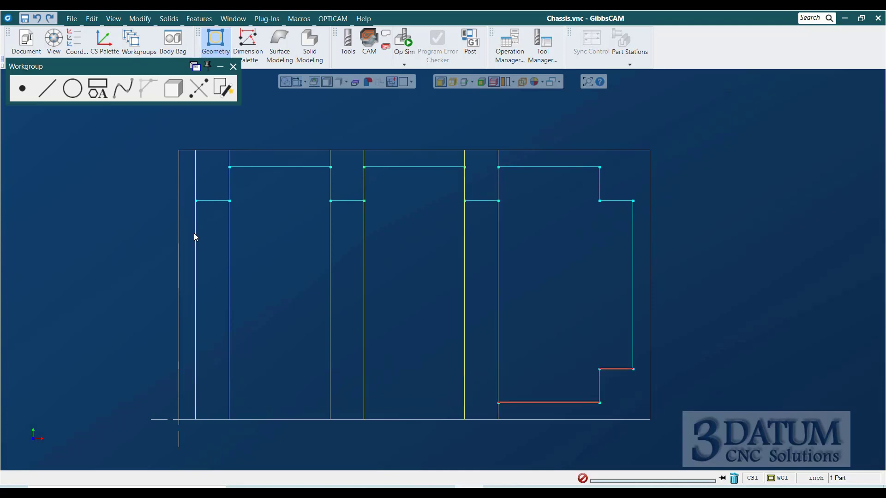
key(ctrl+z)
key(ctrl+z)
key(ctrl+z)
key(ctrl+z)
key(ctrl+z)
key(ctrl+z)
key(ctrl+z)
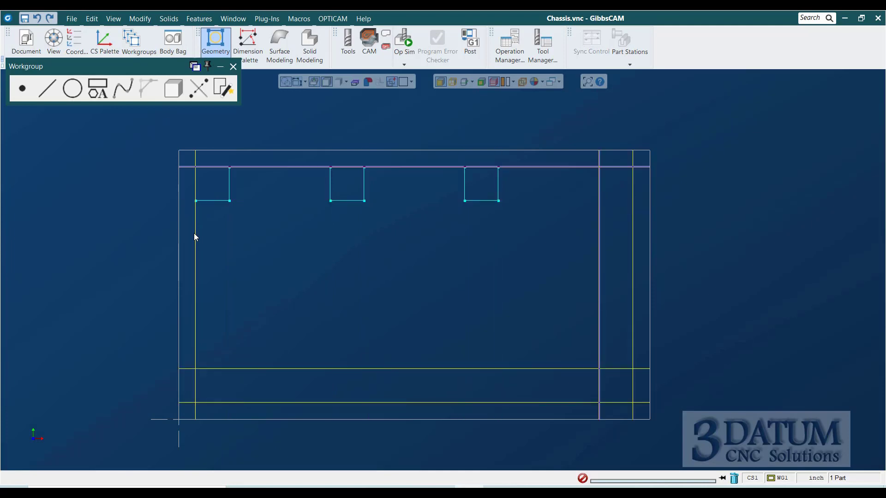
key(ctrl+z)
key(ctrl+z)
key(ctrl+z)
key(ctrl+z)
key(ctrl+z)
key(ctrl+z)
key(ctrl+z)
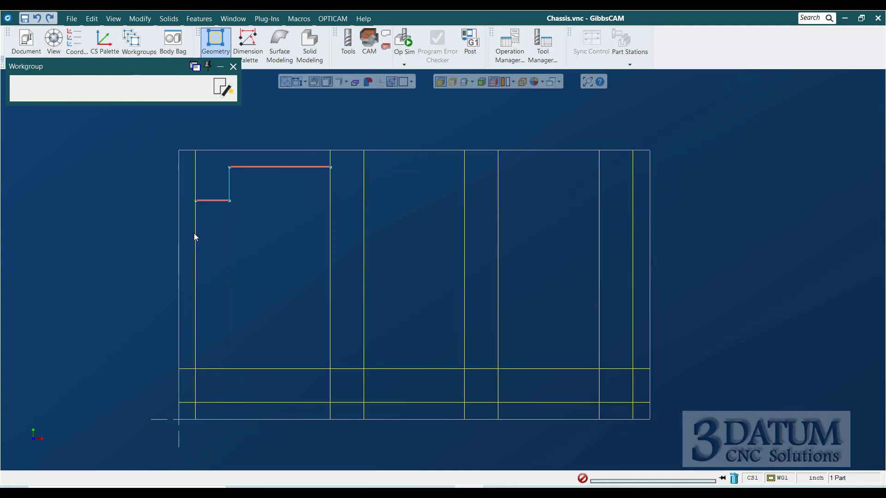
key(ctrl+z)
key(ctrl+z)
key(ctrl+z)
key(ctrl+z)
key(ctrl+z)
key(ctrl+z)
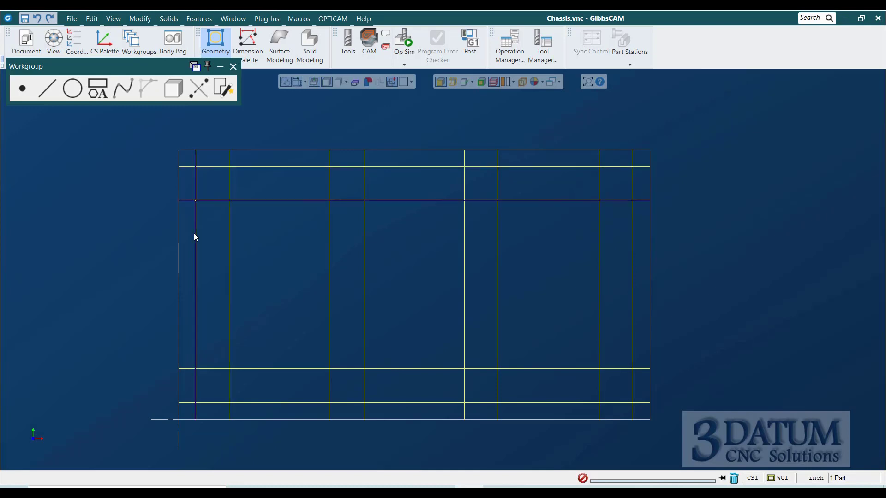
key(ctrl+z)
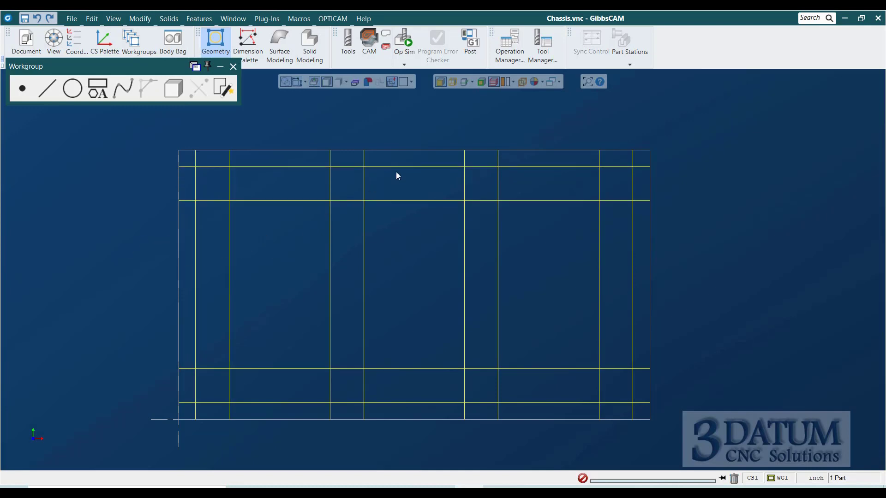
Step: Start the Contour Tool and trace the left side, the top edge with both notches, and the right side
click(267, 19)
click(279, 127)
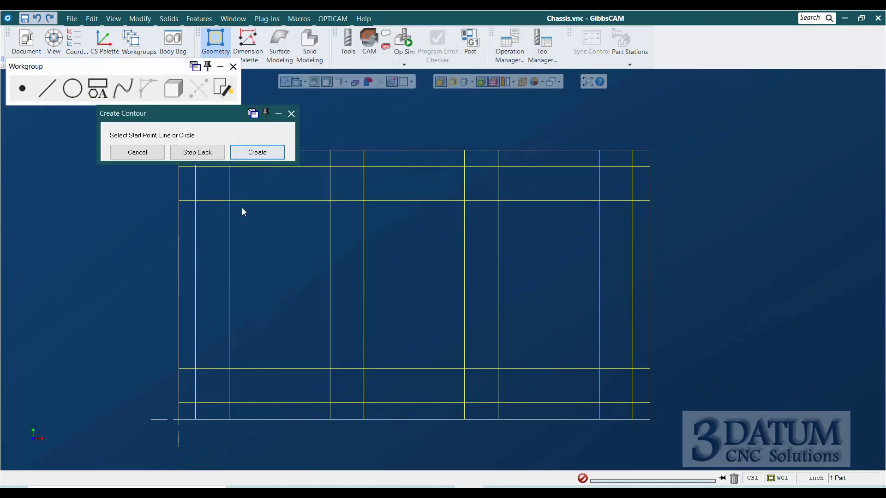
click(196, 247)
click(215, 200)
click(229, 186)
click(312, 167)
click(331, 189)
click(343, 200)
click(364, 183)
click(390, 167)
click(464, 179)
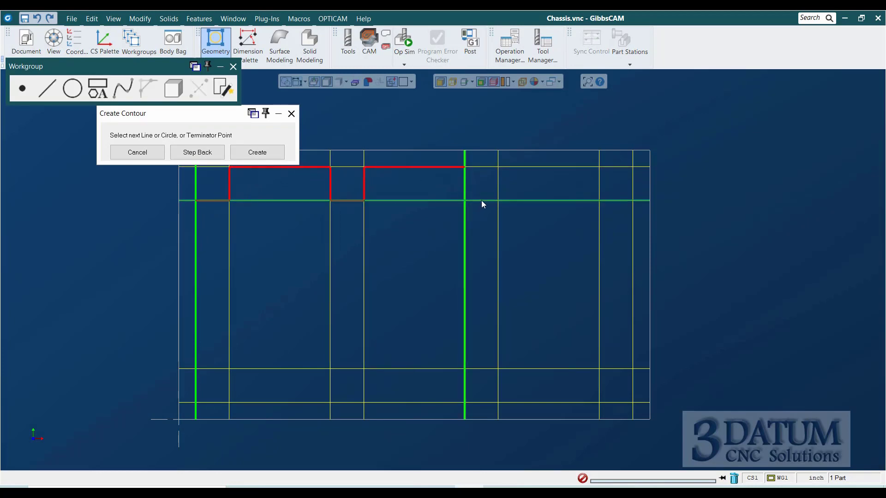
click(480, 200)
click(498, 184)
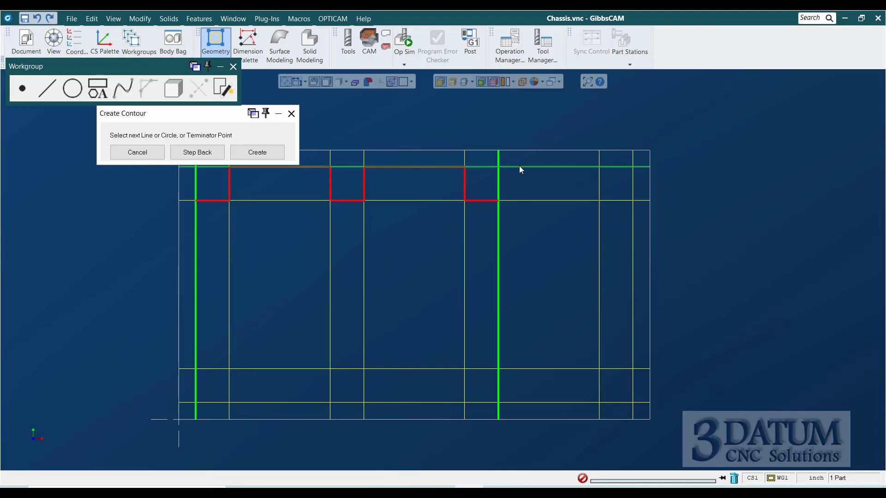
click(531, 166)
click(599, 187)
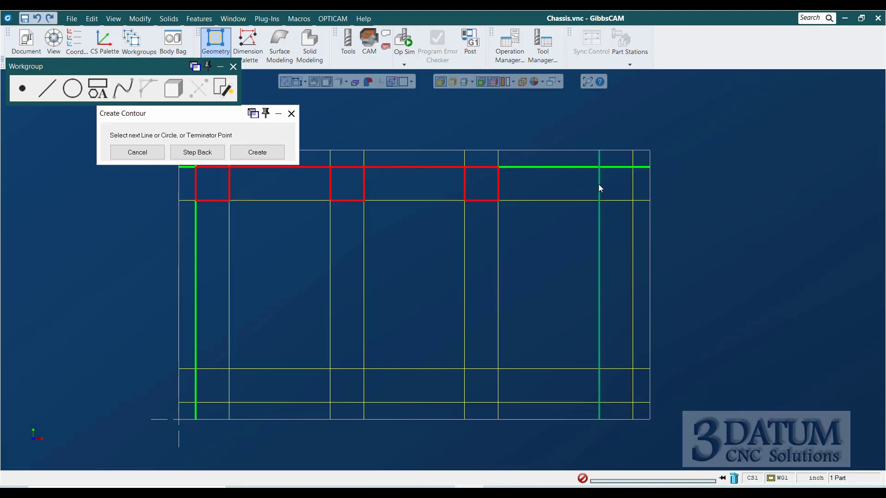
click(611, 200)
click(632, 233)
Step: Trace the bottom edge through both bottom notches back to the left side and create the contour
click(618, 370)
click(598, 386)
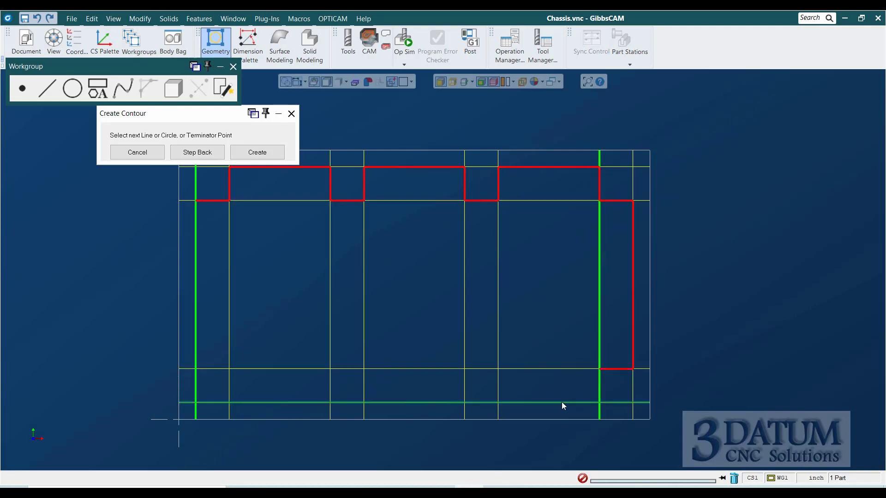
click(560, 402)
click(497, 389)
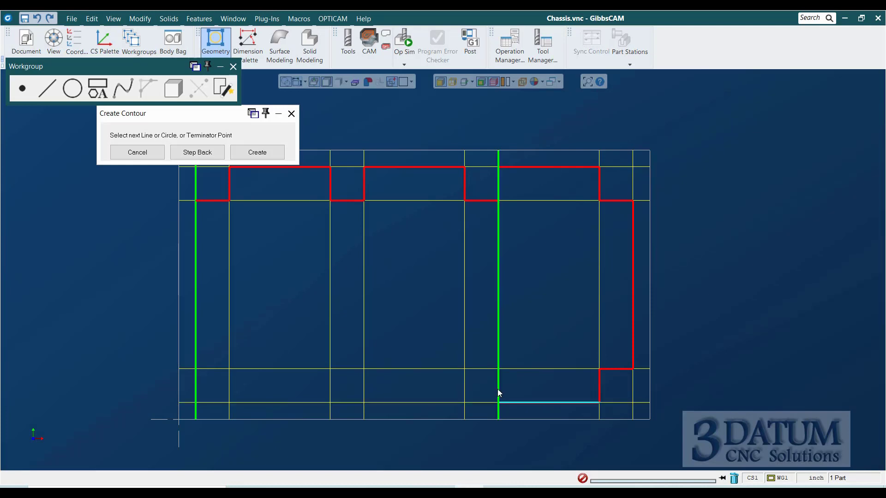
click(485, 369)
click(463, 389)
click(430, 402)
click(364, 386)
click(346, 369)
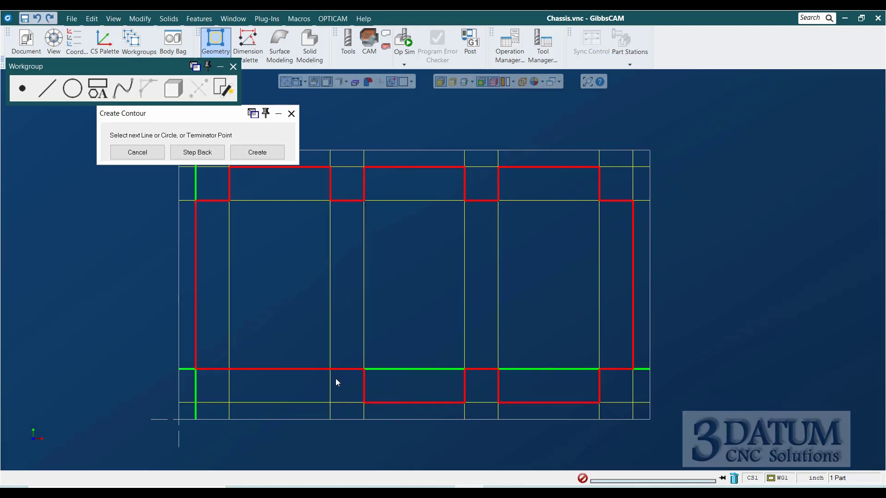
click(330, 384)
click(300, 403)
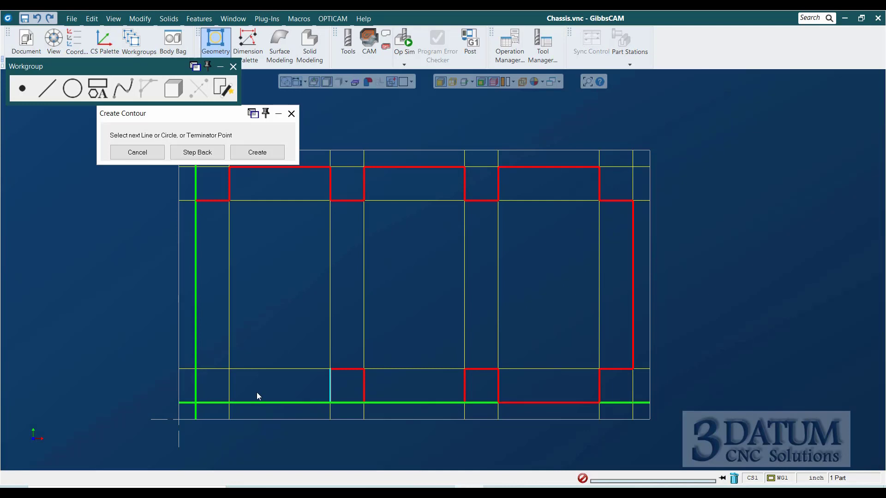
click(230, 384)
click(217, 368)
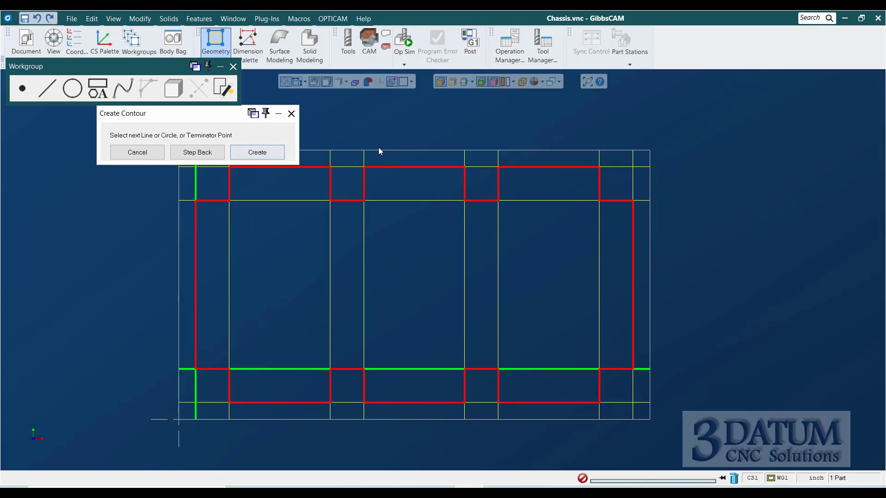
click(261, 155)
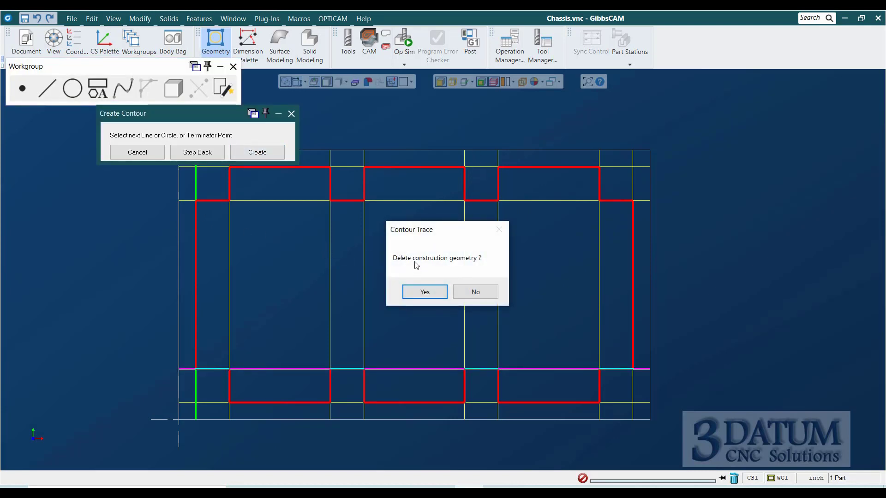
Step: Delete the construction lines, chamfer the outline's inner corners at 0.1, and select the whole outline
click(434, 292)
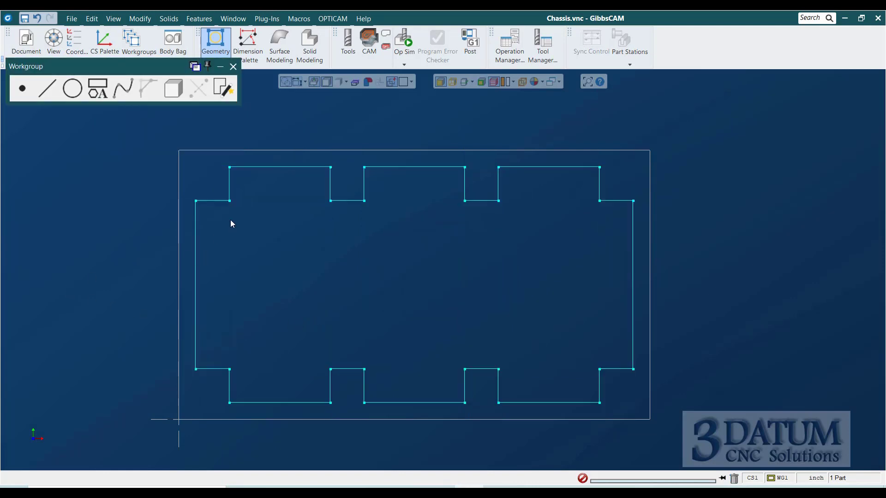
drag(217, 188, 609, 381)
click(143, 95)
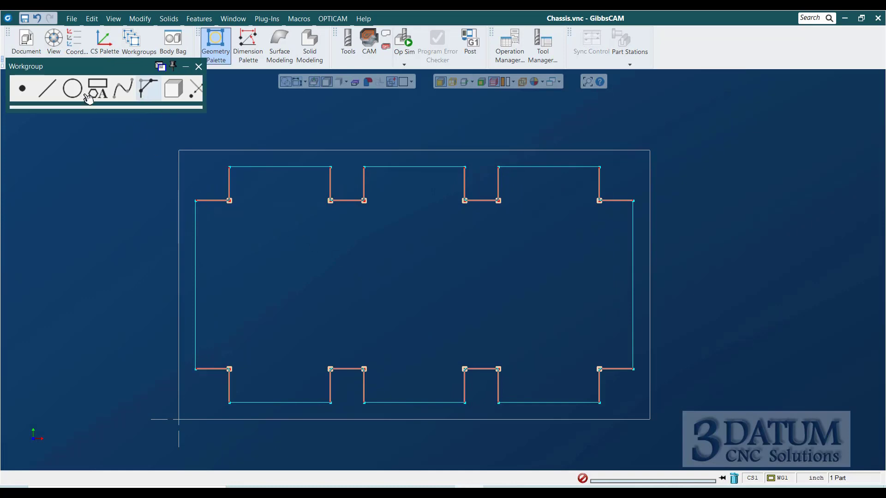
click(40, 86)
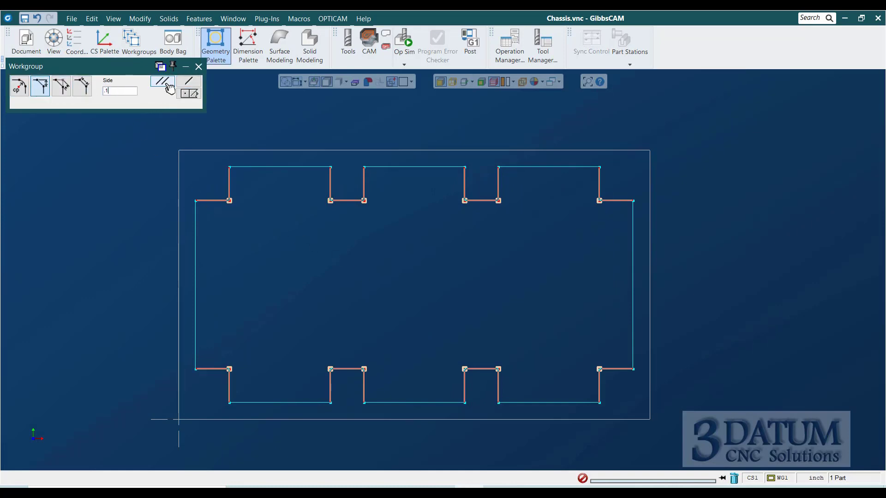
click(188, 81)
click(184, 95)
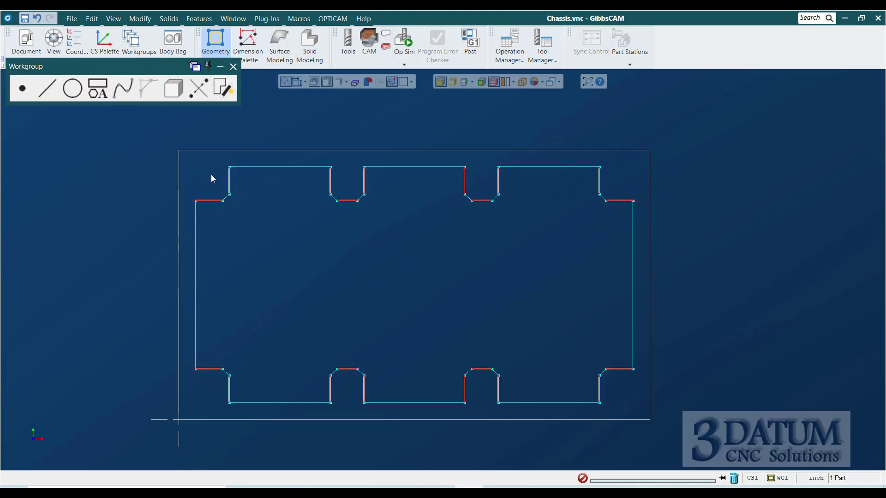
double_click(217, 201)
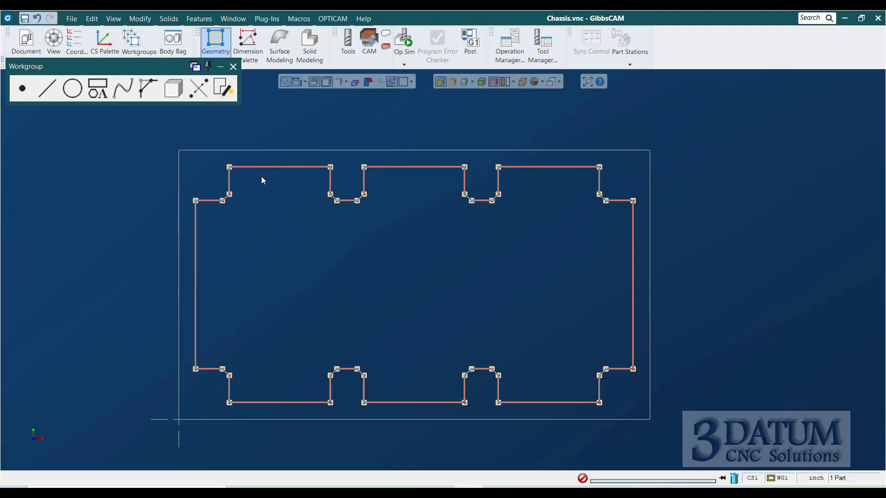
Step: Delete the old chassis outline and set up connected-line drawing with grid snap
click(733, 478)
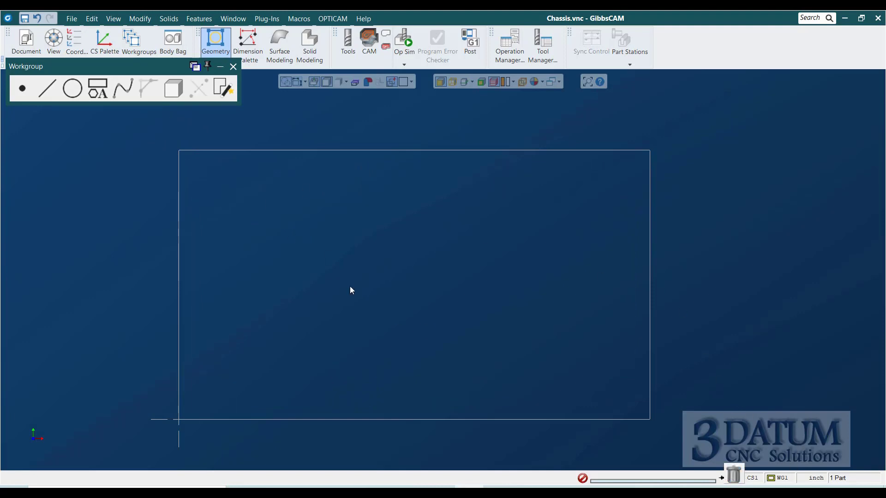
click(46, 88)
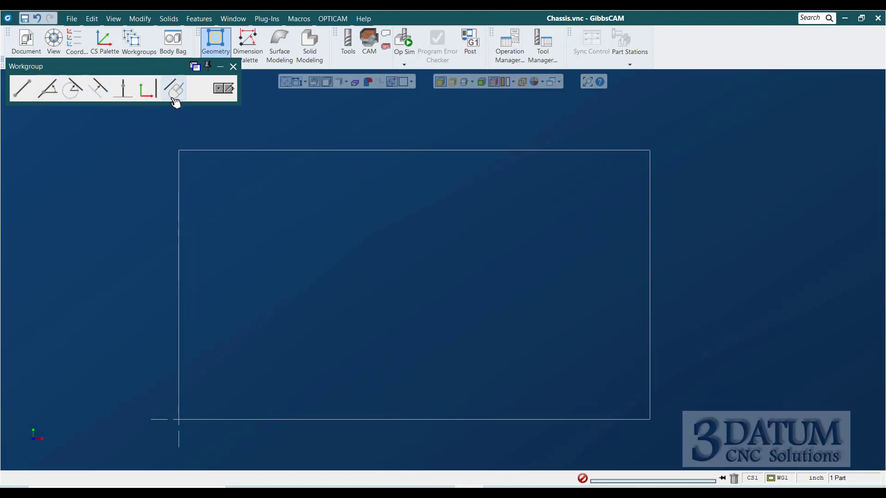
click(170, 100)
click(131, 99)
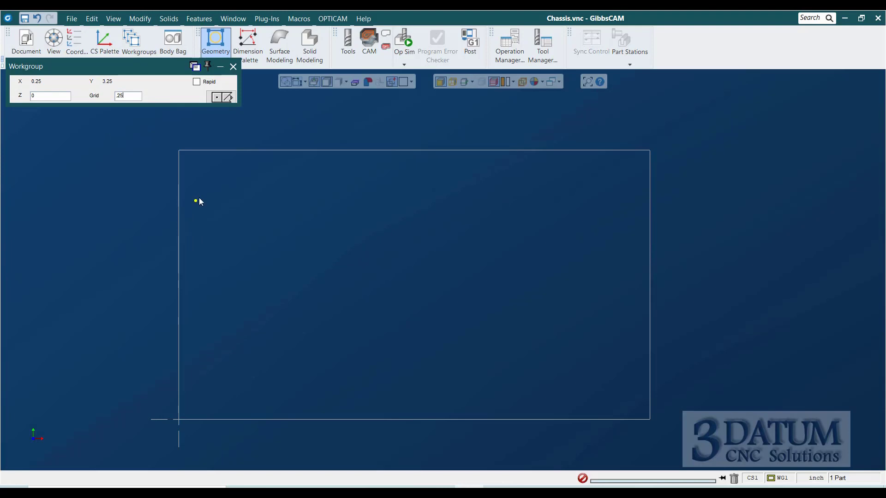
Step: Draw the left step and the top edge, including its two notches
click(229, 201)
click(230, 166)
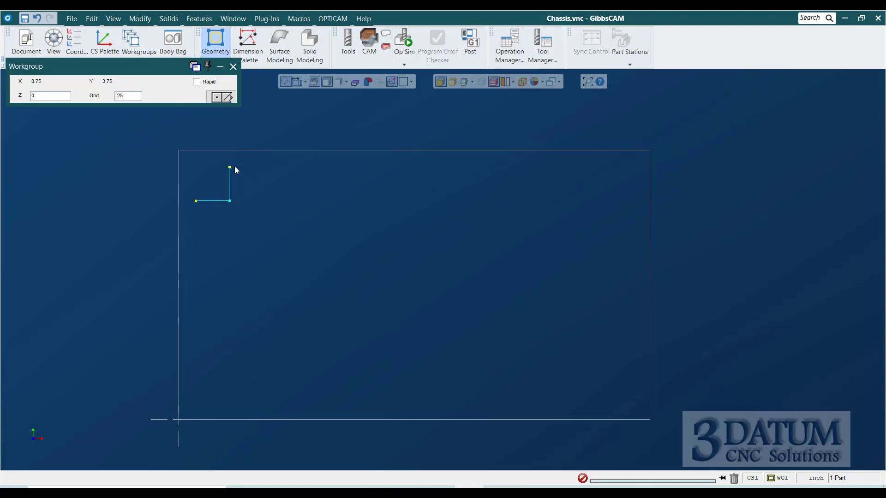
click(330, 167)
click(330, 201)
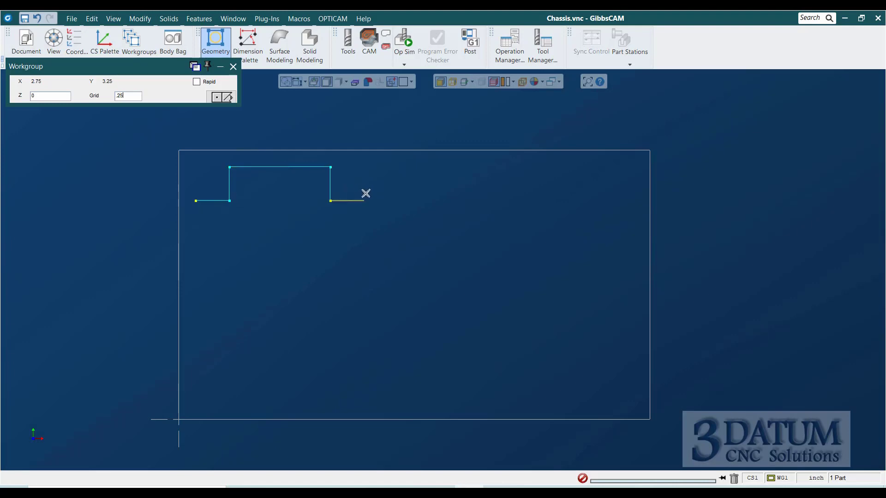
click(363, 200)
click(364, 167)
click(464, 167)
click(464, 200)
click(498, 200)
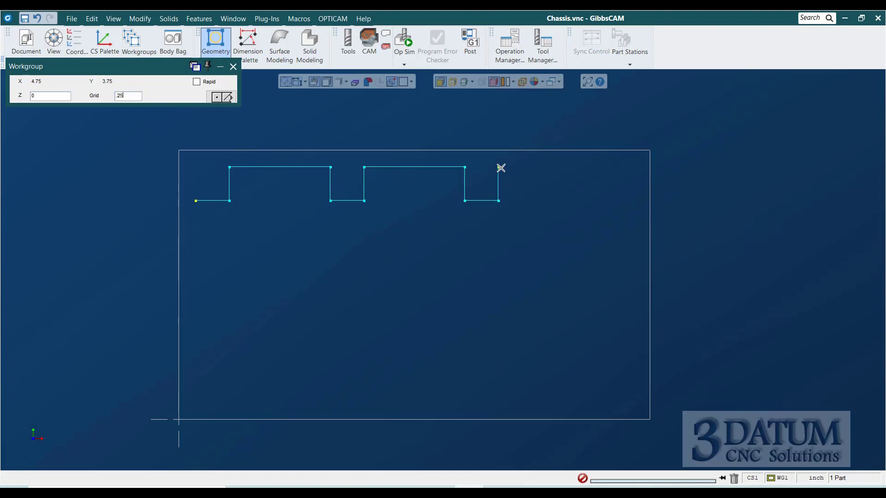
click(499, 168)
click(599, 168)
Step: Continue through the top-right step, down the right side, and across the first bottom notch
click(600, 203)
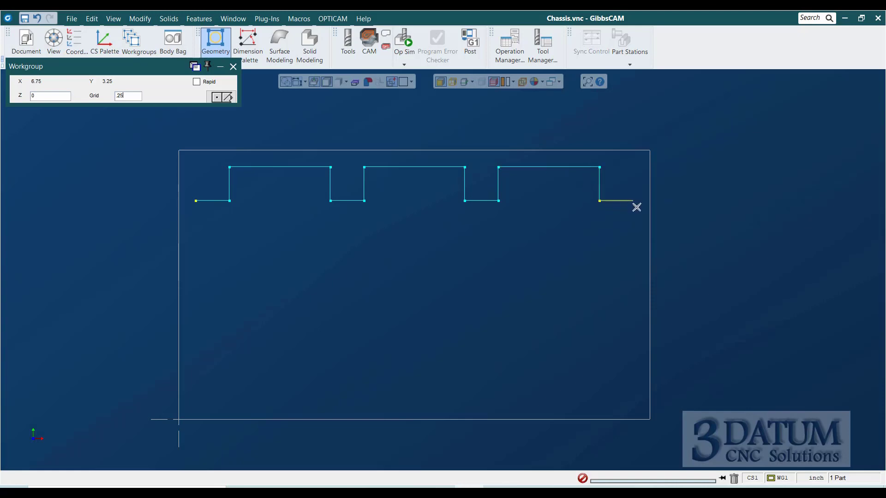
click(636, 209)
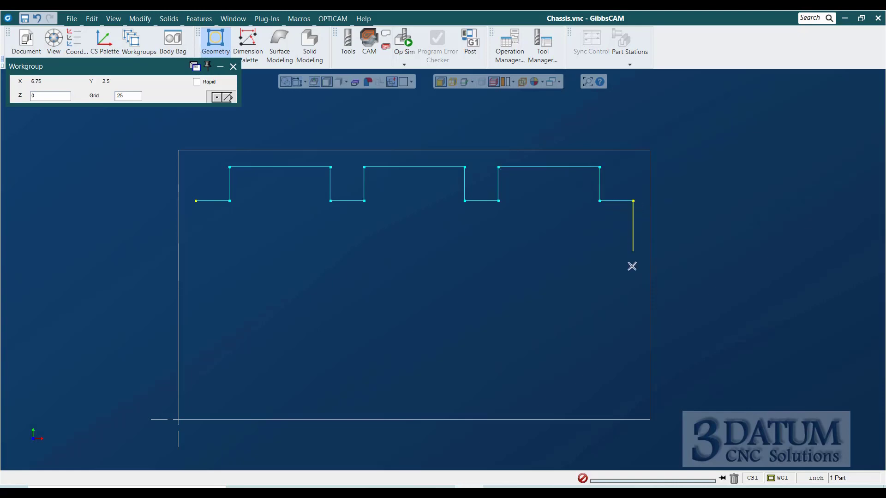
click(640, 366)
click(594, 381)
click(593, 403)
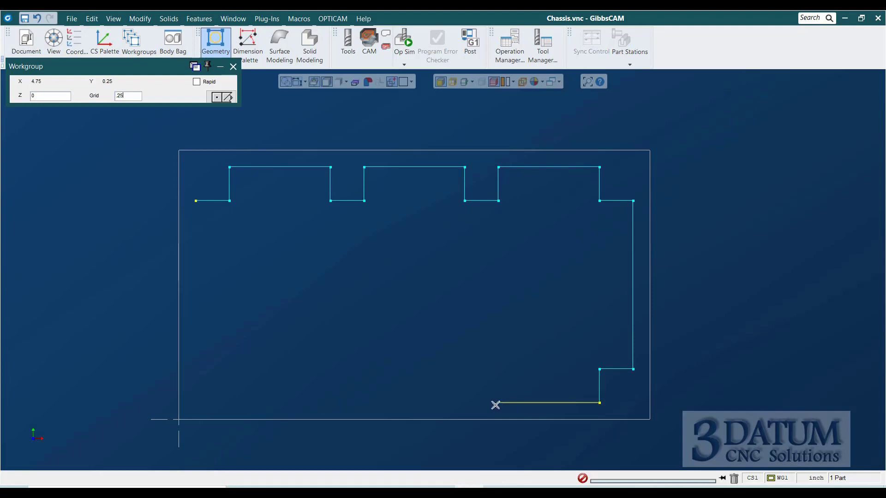
click(492, 406)
click(496, 370)
click(463, 369)
click(463, 407)
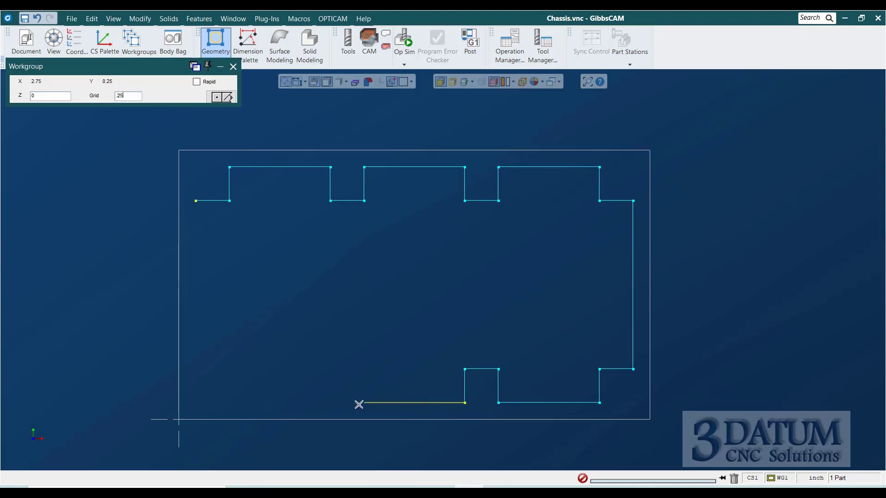
Step: Draw the second bottom notch and bottom-left step, then close the contour up the left side
click(361, 403)
click(363, 368)
click(323, 372)
click(326, 403)
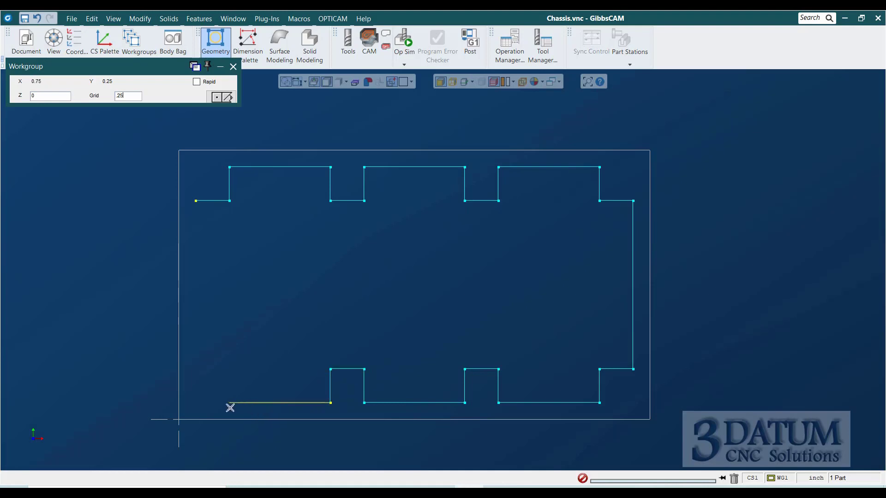
click(228, 403)
click(230, 370)
click(194, 370)
click(194, 200)
click(221, 97)
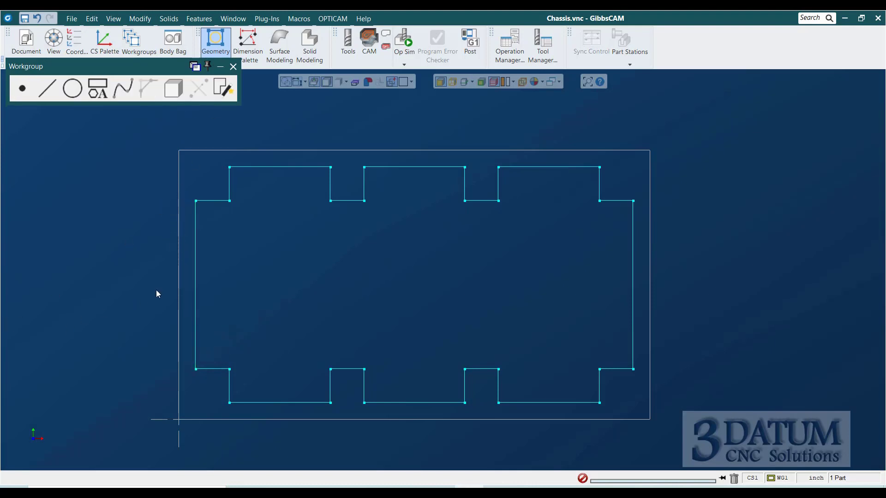
Step: Chamfer the inner notch corners of the outline at 0.1
drag(214, 182, 616, 383)
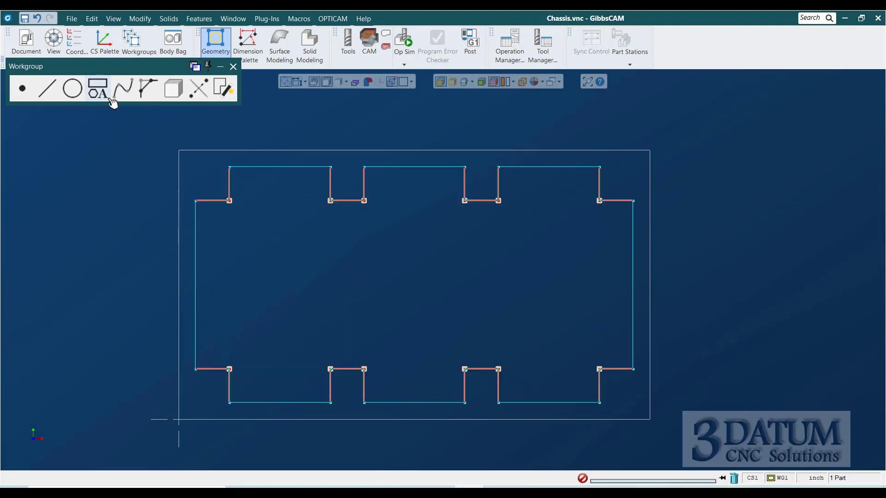
click(146, 88)
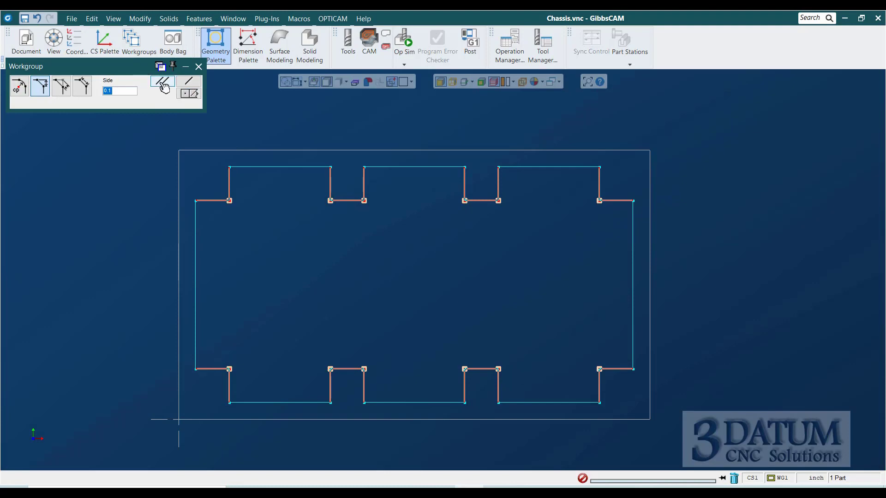
click(162, 81)
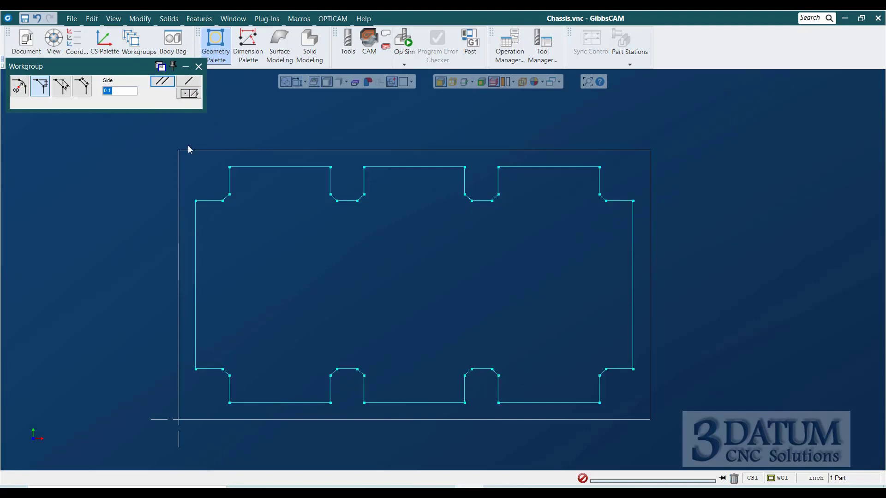
Step: Round the outer corners of the outline with 0.28 radius fillets
drag(188, 145, 689, 419)
shift+drag(646, 396, 109, 192)
click(21, 89)
text(.28)
key(Return)
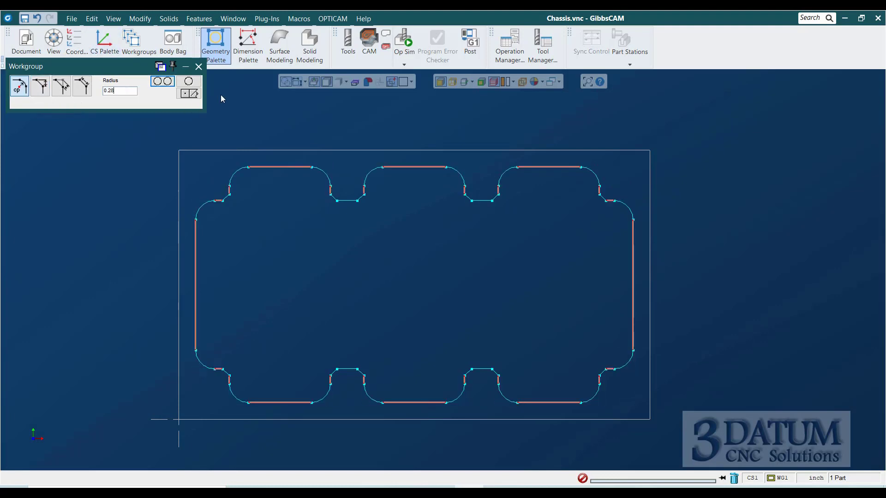
click(188, 93)
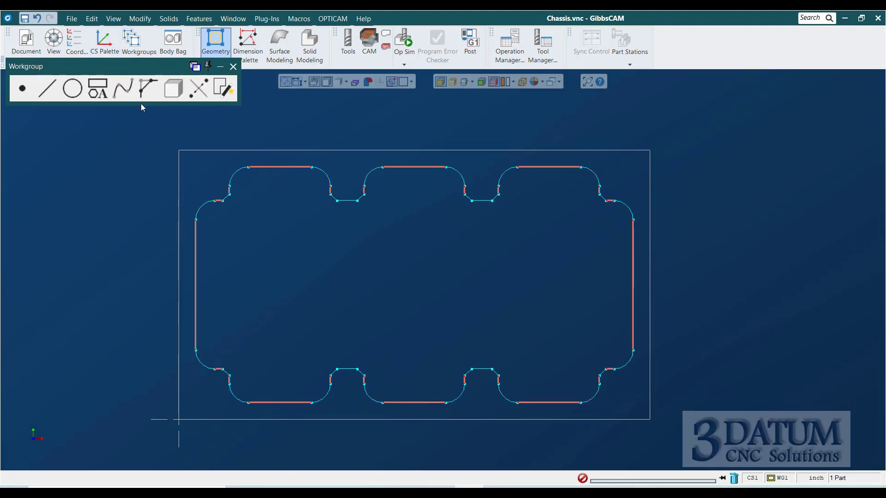
Step: Place grid-snapped hole points in rows above and below the chassis outline
click(23, 89)
click(195, 93)
key(Tab)
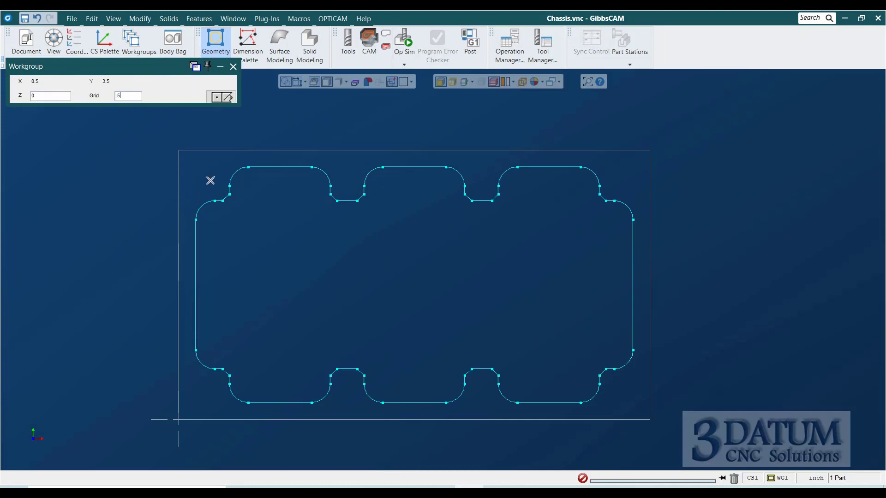
click(480, 184)
click(616, 184)
click(348, 393)
click(224, 98)
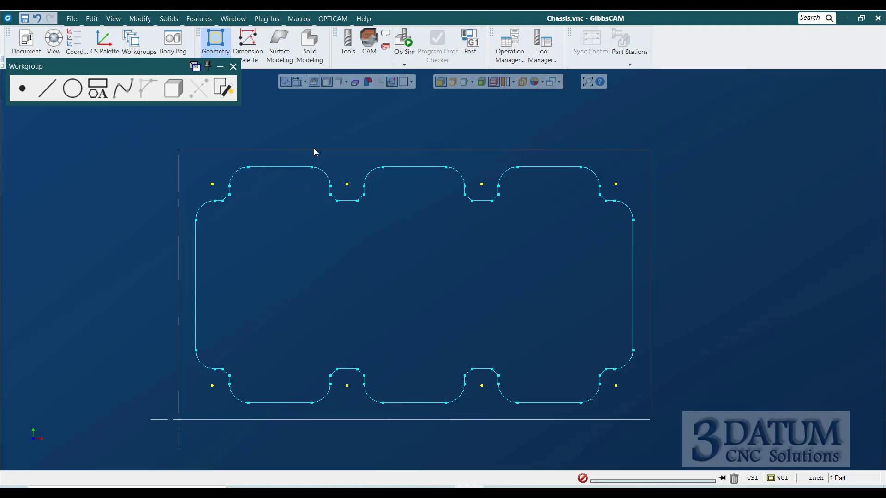
click(276, 20)
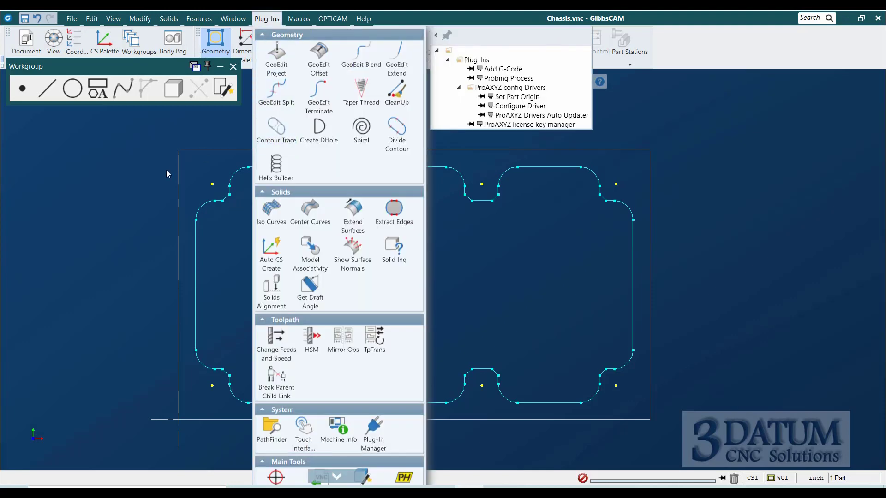
click(154, 179)
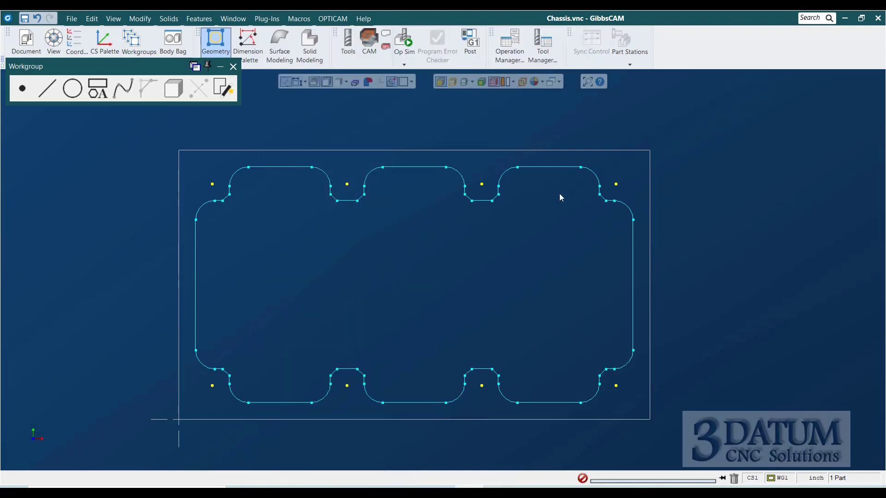